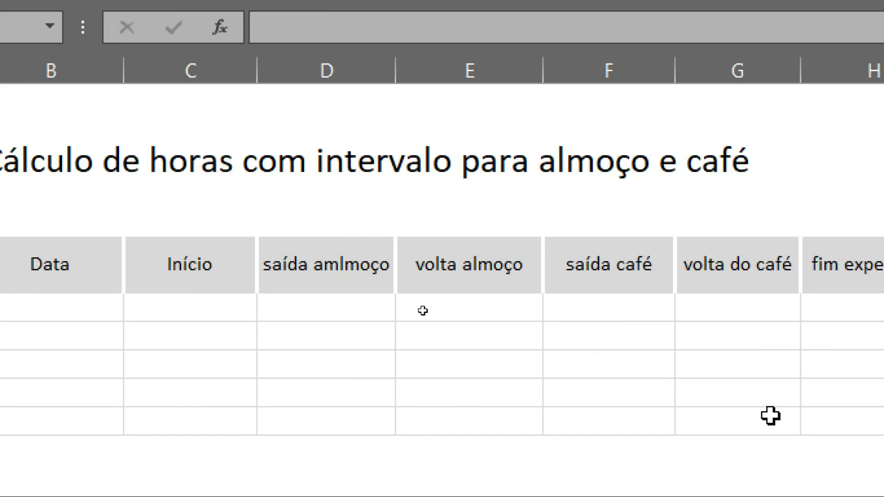
# Fill in row 5 with the date 03/01/2020, the start time 08:00 and the lunch departure time 12:00
pyautogui.click(12, 308)
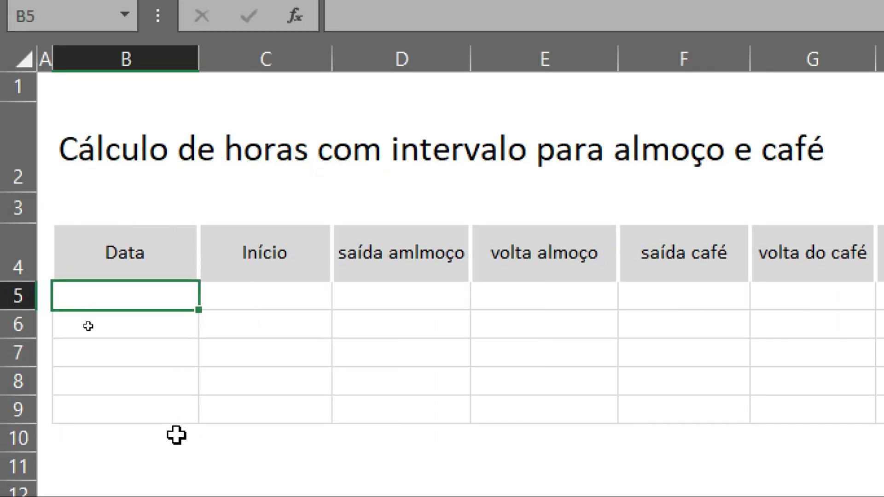
pyautogui.write('03')
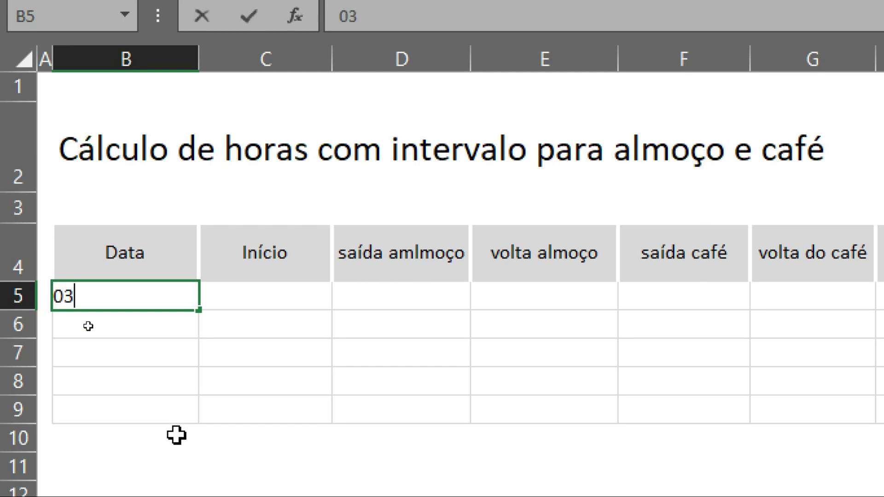
pyautogui.write('/01/2020')
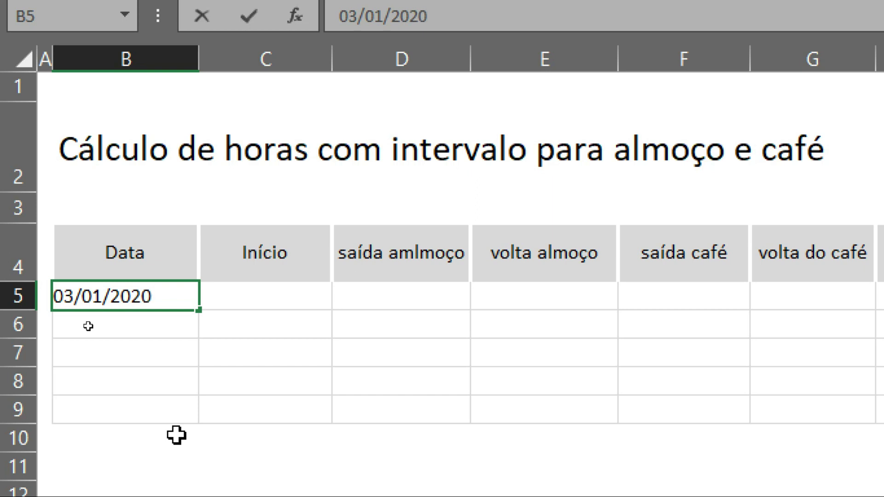
pyautogui.press('Tab')
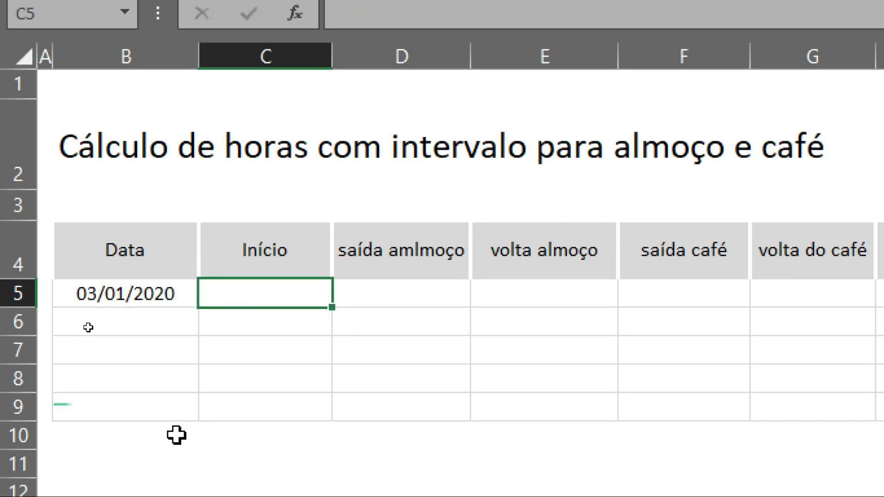
pyautogui.write('08:00')
pyautogui.press('Tab')
pyautogui.write('12:00')
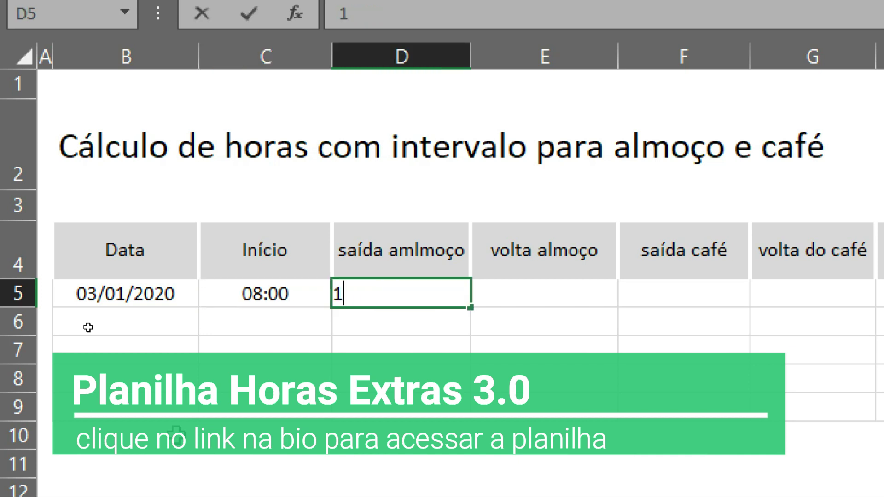
pyautogui.press('Tab')
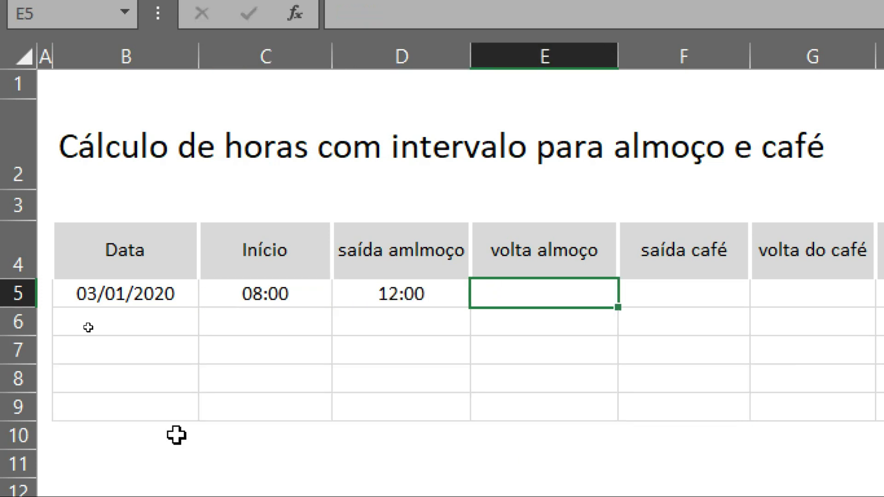
# Enter 13:00 as the lunch return time and 15:00 as the coffee departure time in row 5
pyautogui.write('13:00')
pyautogui.press('Tab')
pyautogui.write('15')
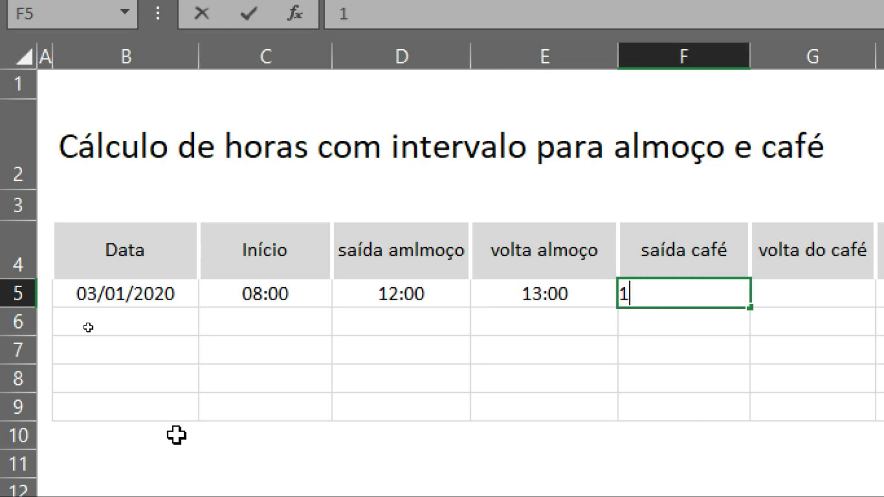
pyautogui.write(':00')
pyautogui.press('Tab')
pyautogui.press('Tab')
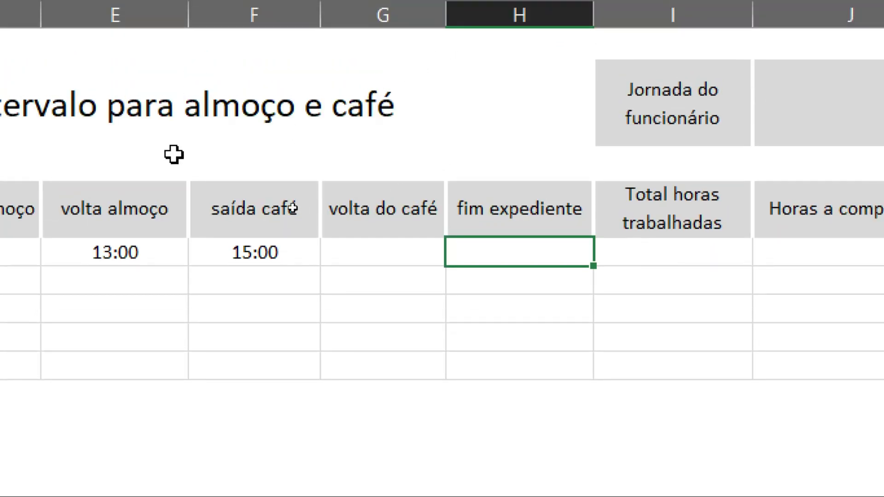
# Enter 15:15 as the coffee return time and 17:00 as the end of the workday in row 5
pyautogui.click(471, 252)
pyautogui.write('15')
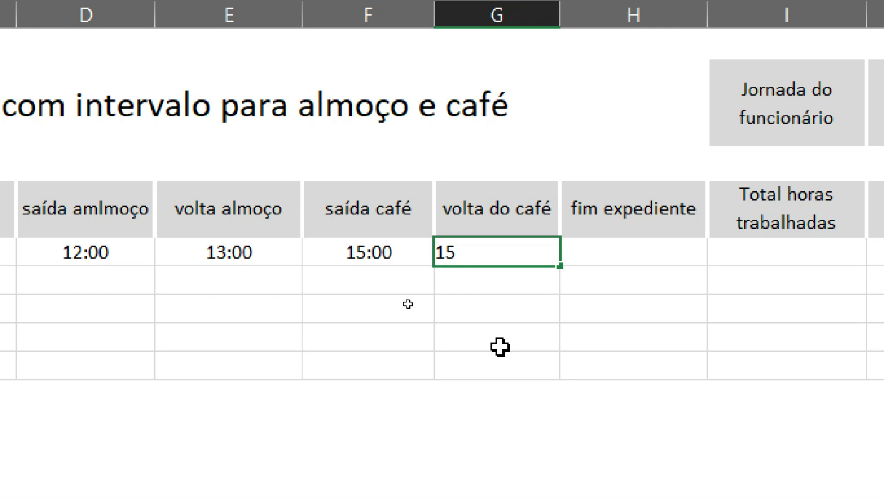
pyautogui.write(':15')
pyautogui.press('Tab')
pyautogui.press('Tab')
pyautogui.click(607, 252)
pyautogui.write('17:00')
pyautogui.press('Tab')
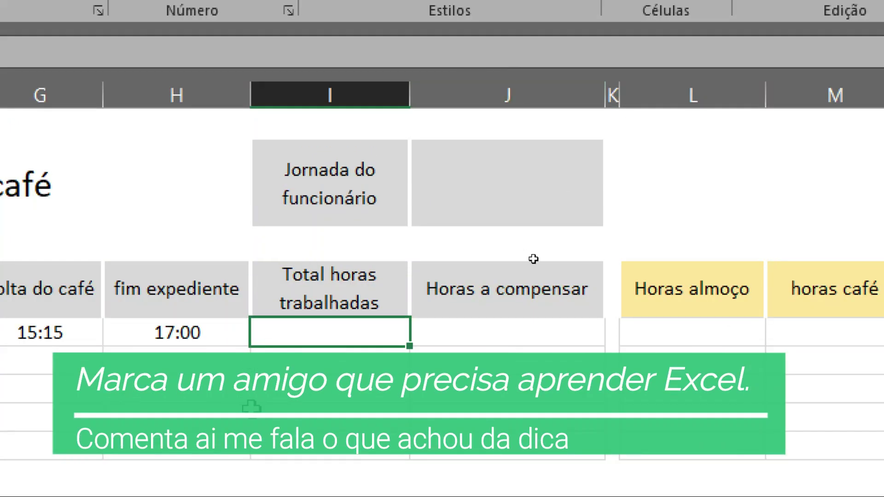
# Set the employee's daily working hours (Jornada do funcionário) in J2 to 08:00
pyautogui.click(460, 197)
pyautogui.click(336, 219)
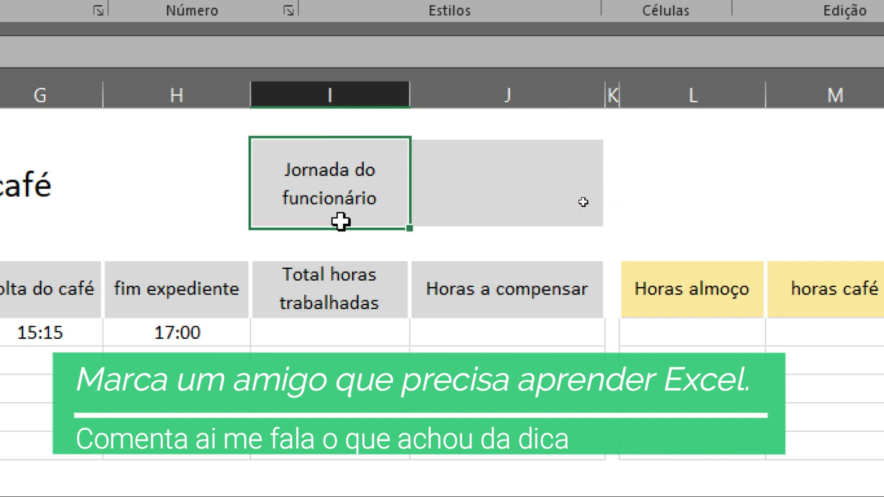
pyautogui.click(475, 199)
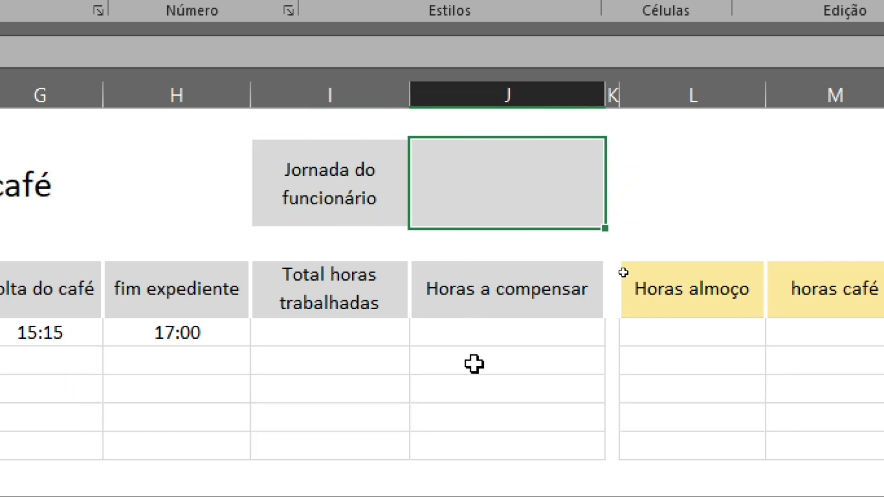
pyautogui.write('08:00')
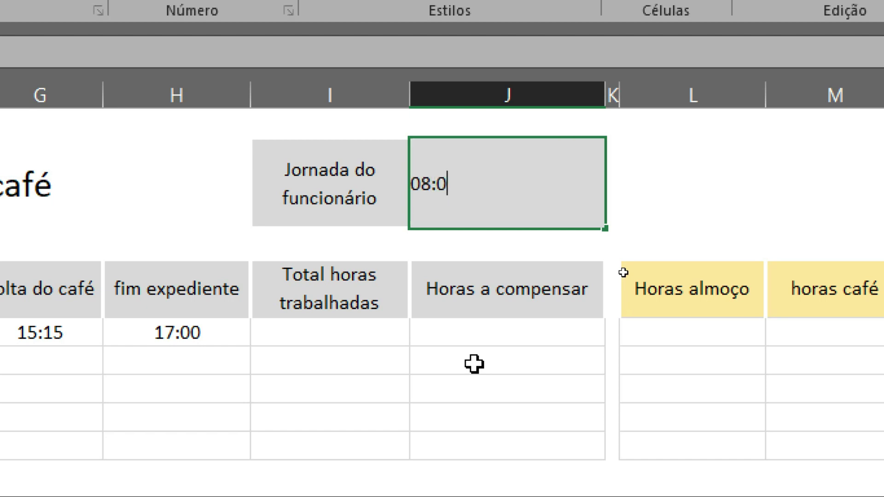
pyautogui.press('Return')
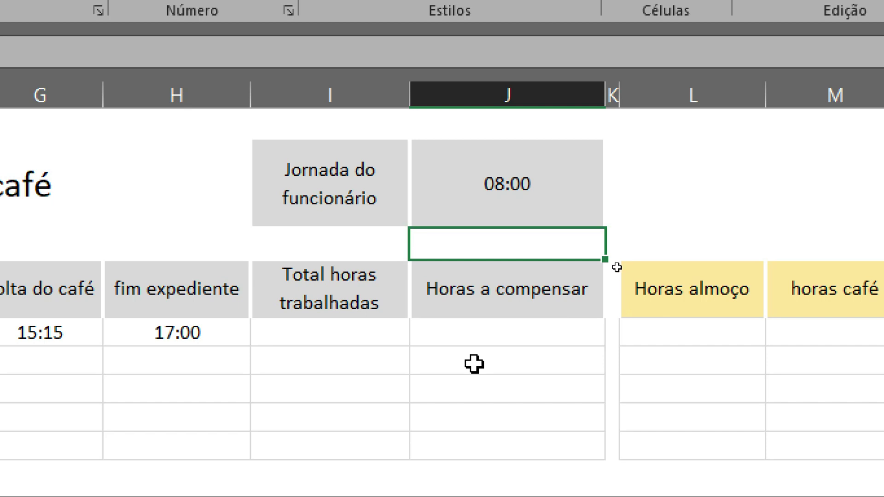
pyautogui.click(517, 187)
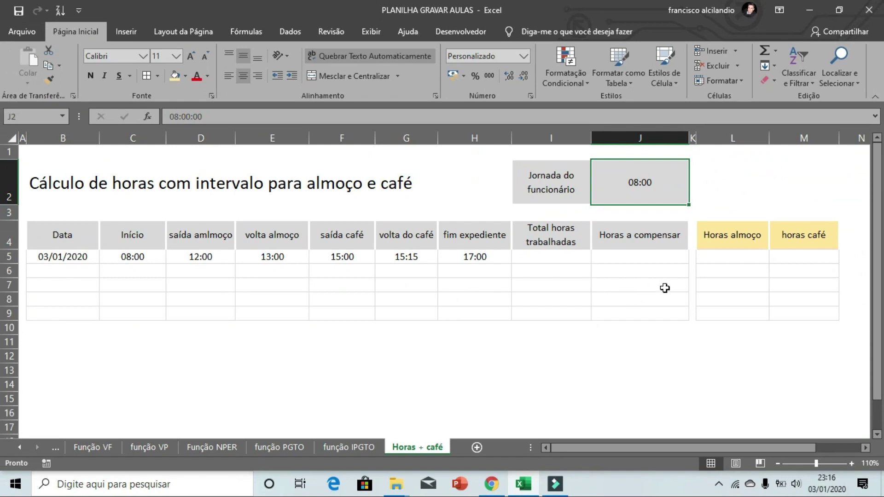
# Calculate the lunch hours in L5 by subtracting lunch departure from lunch return with =E5-D5
pyautogui.click(721, 262)
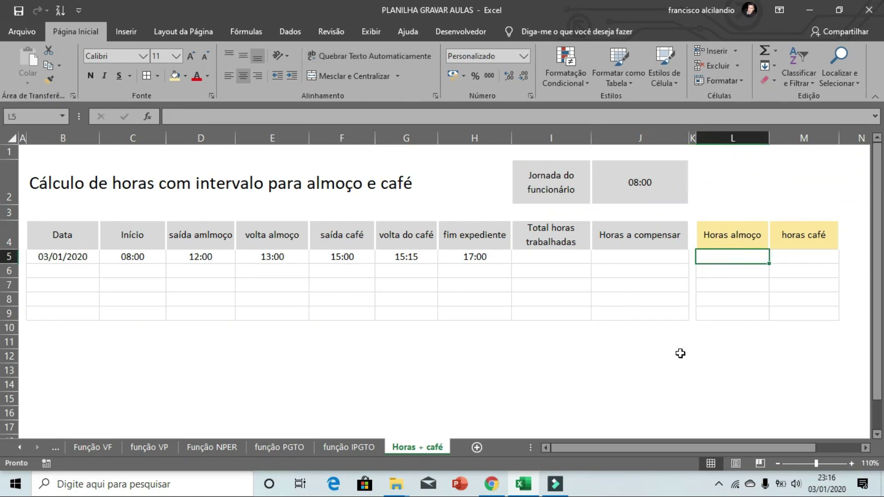
pyautogui.write('=')
pyautogui.click(320, 259)
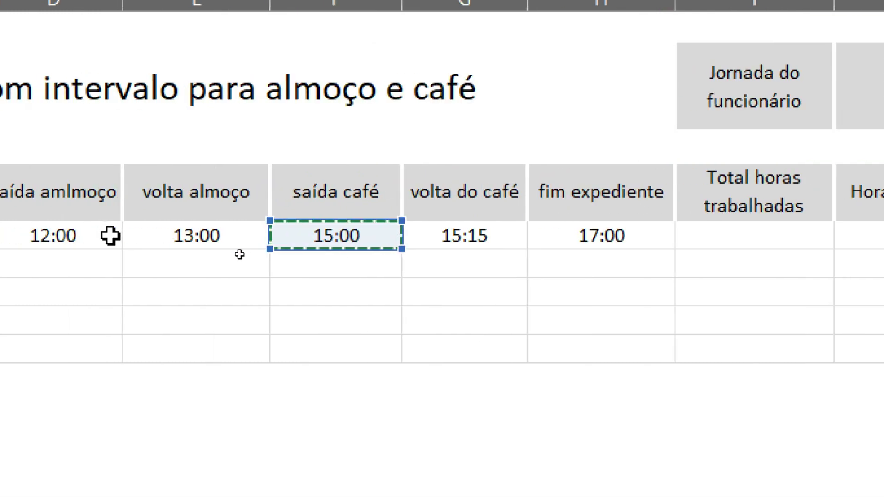
pyautogui.click(203, 232)
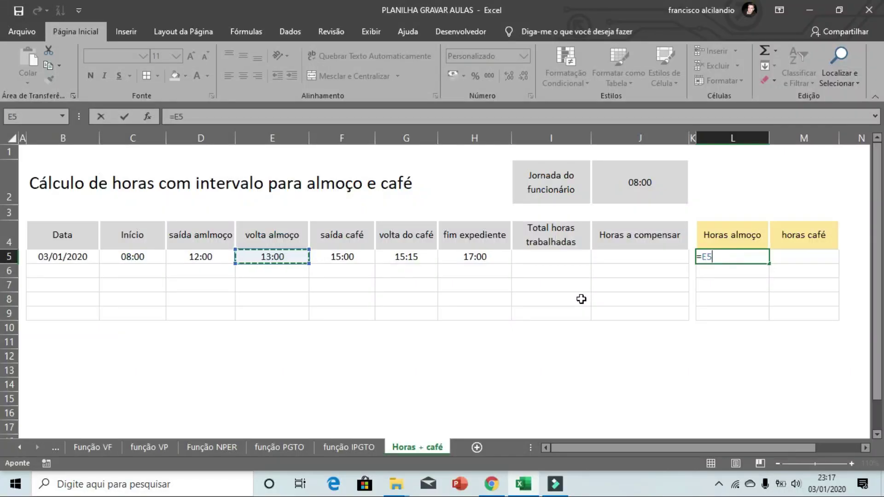
pyautogui.write('-')
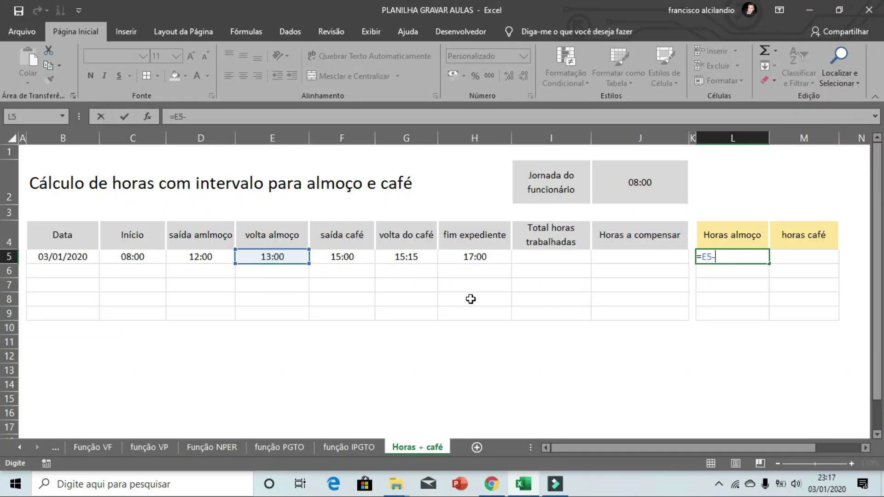
pyautogui.click(199, 258)
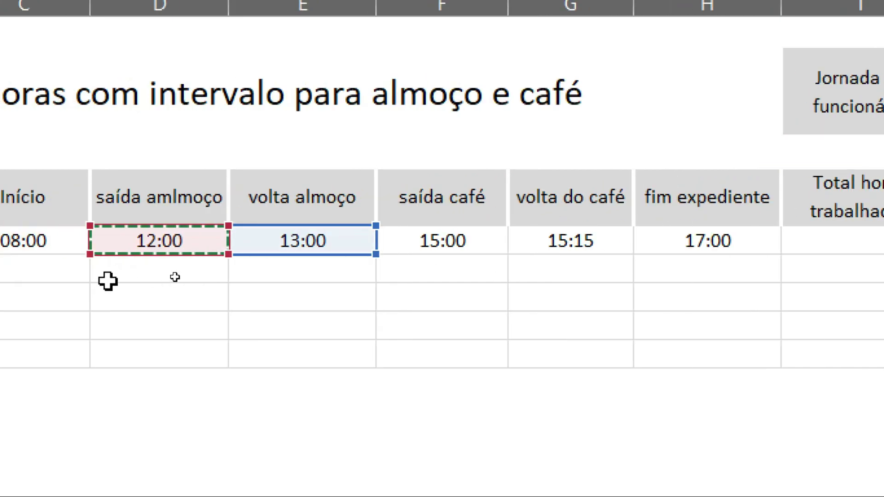
pyautogui.press('Return')
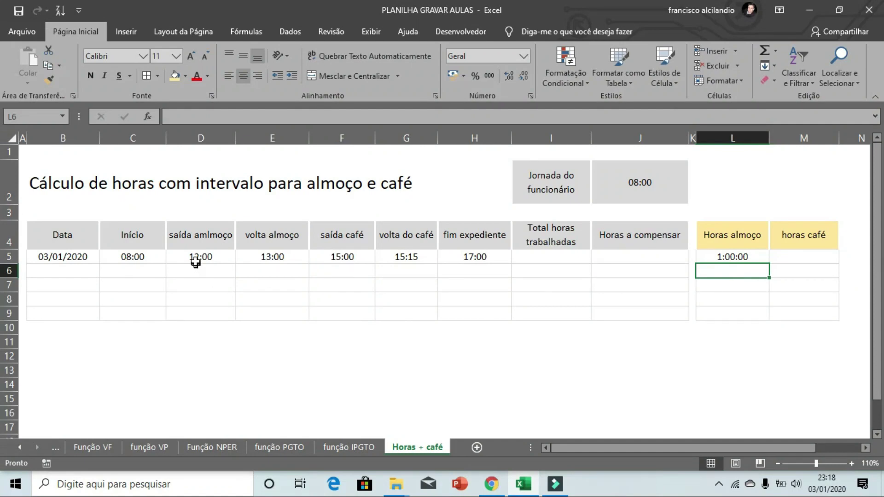
# Test the lunch hours formula by changing the lunch return time in E5 to 13:15, and undo that change
pyautogui.click(196, 259)
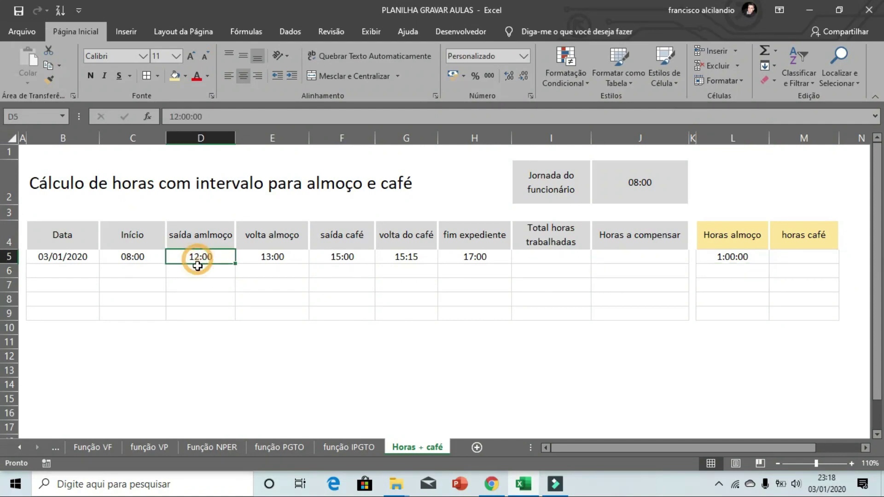
pyautogui.click(267, 259)
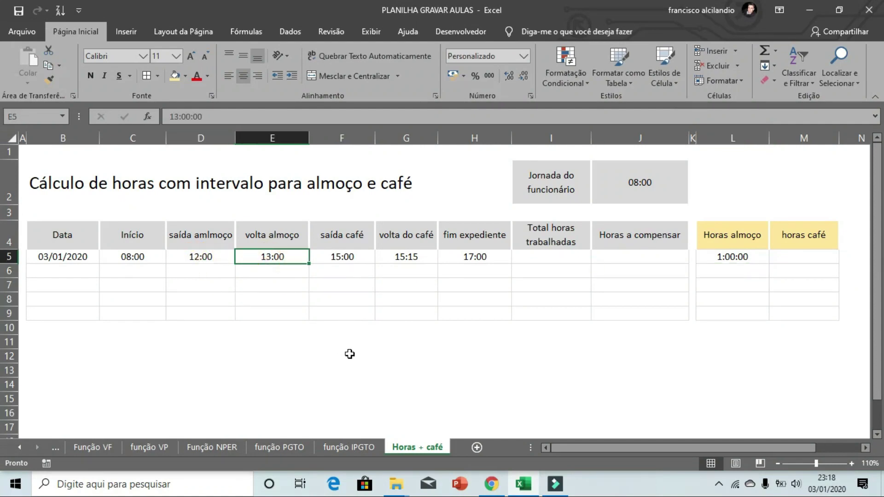
pyautogui.write('13')
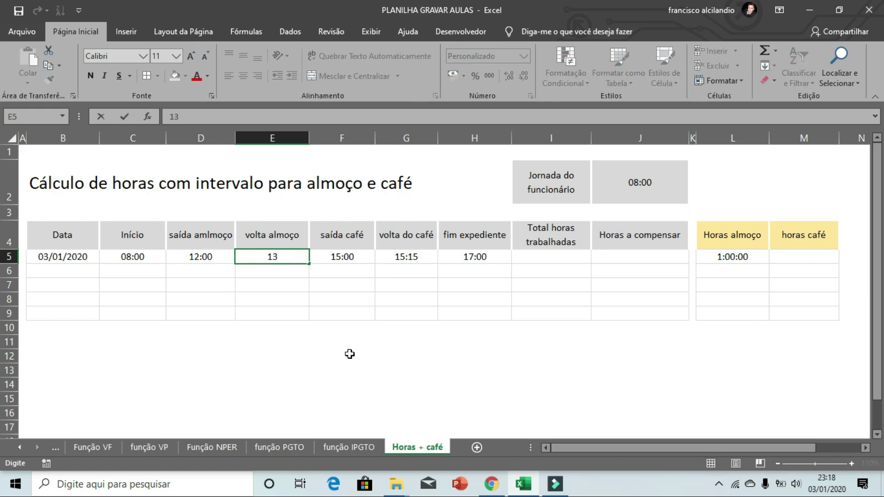
pyautogui.press('Return')
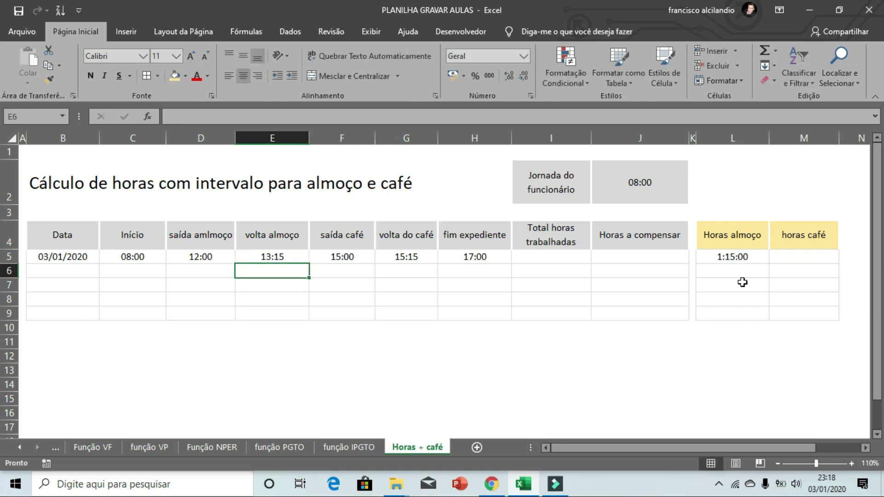
pyautogui.click(737, 261)
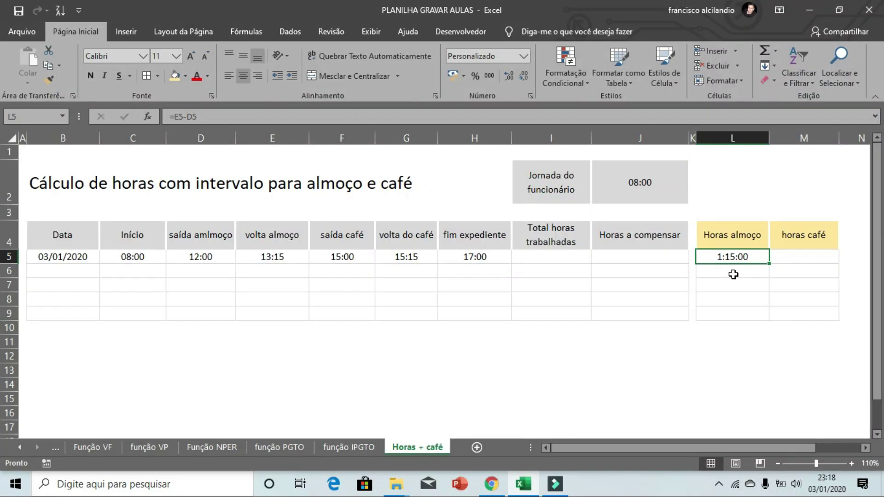
pyautogui.hotkey('ctrl', 'z')
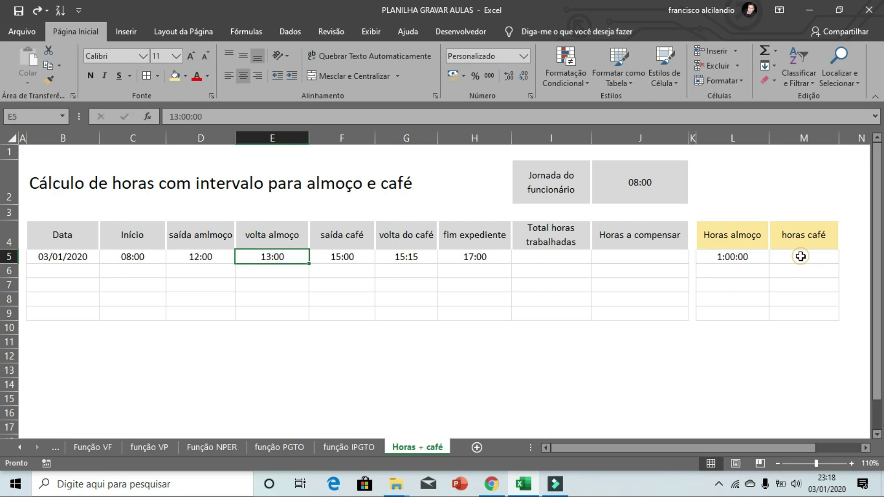
# Calculate the coffee break hours in M5 by subtracting coffee departure from coffee return with =G5-F5
pyautogui.click(801, 256)
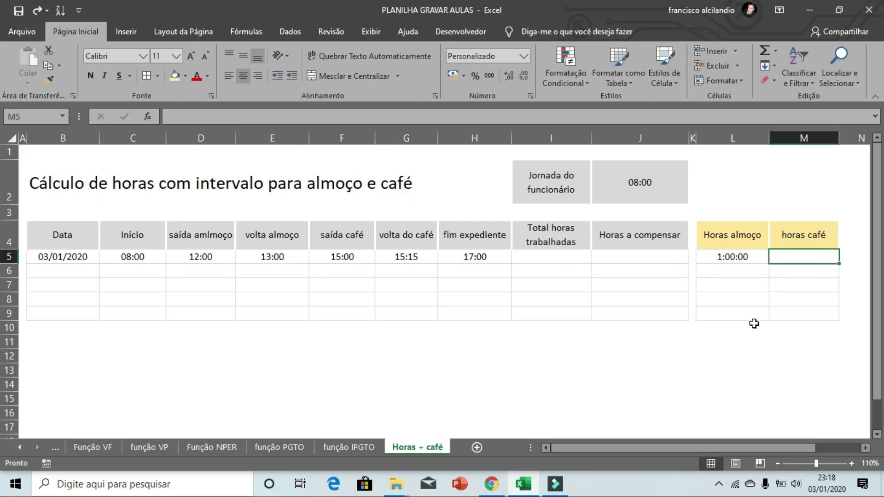
pyautogui.write('=')
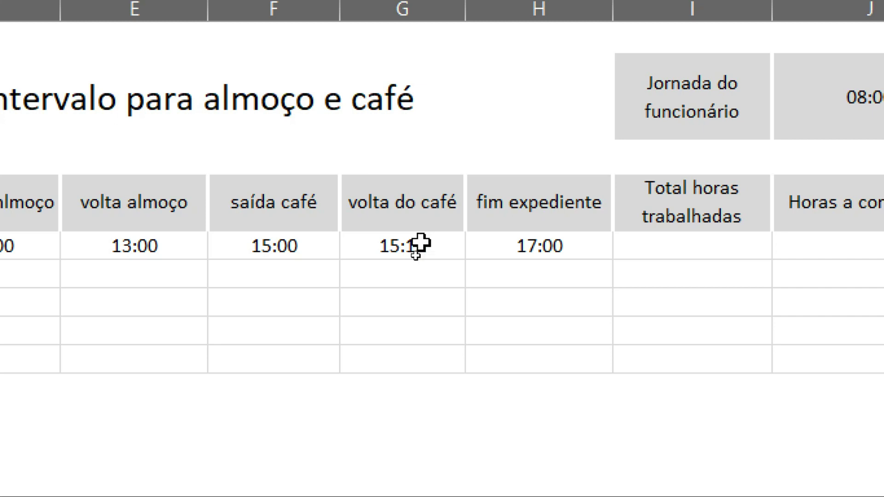
pyautogui.click(417, 253)
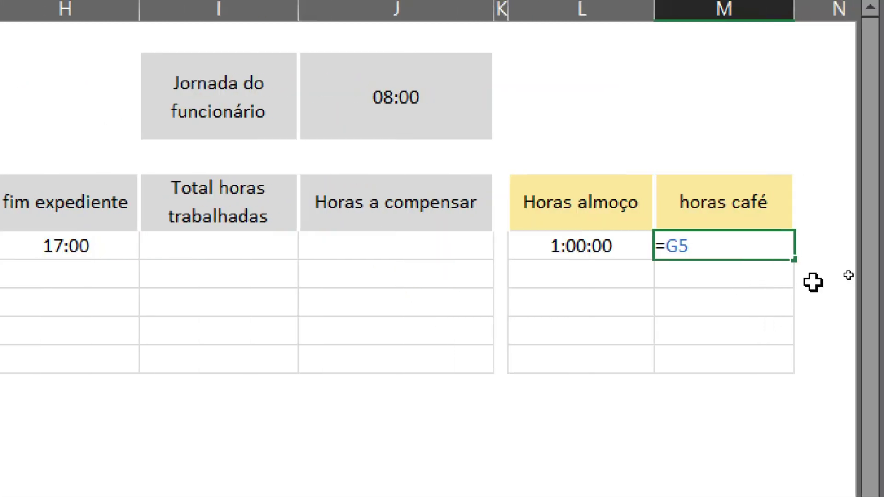
pyautogui.write('-')
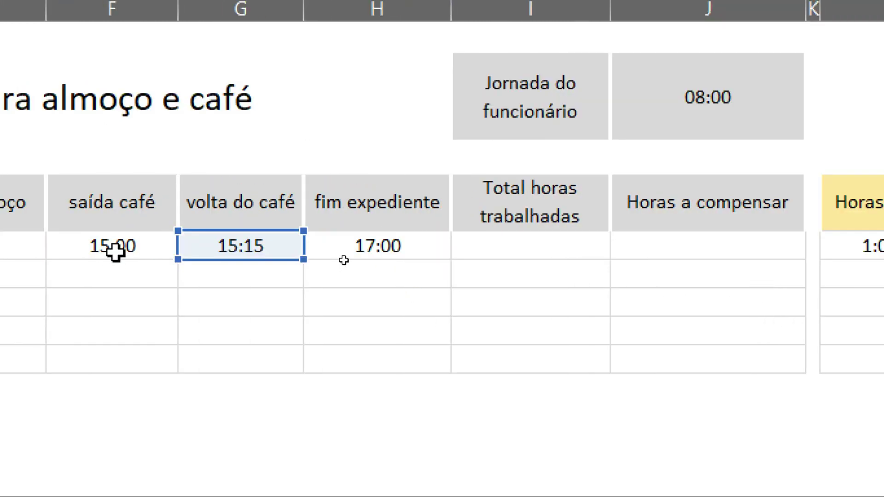
pyautogui.click(115, 253)
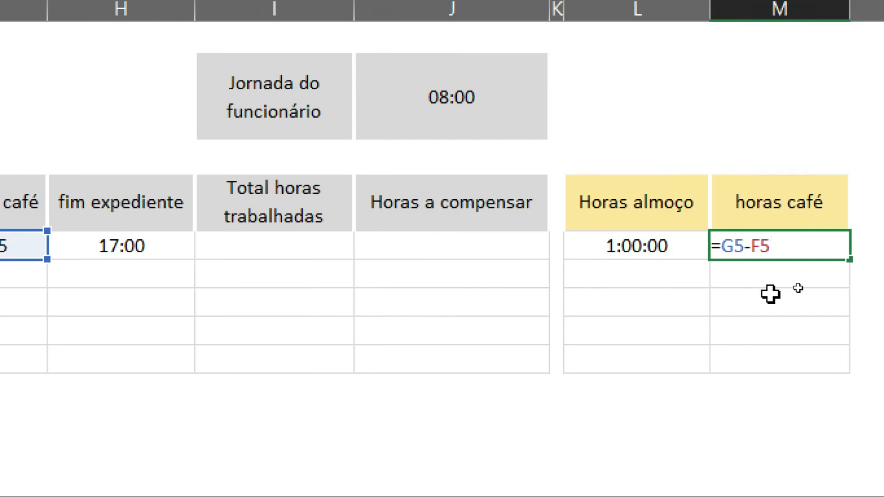
pyautogui.press('Return')
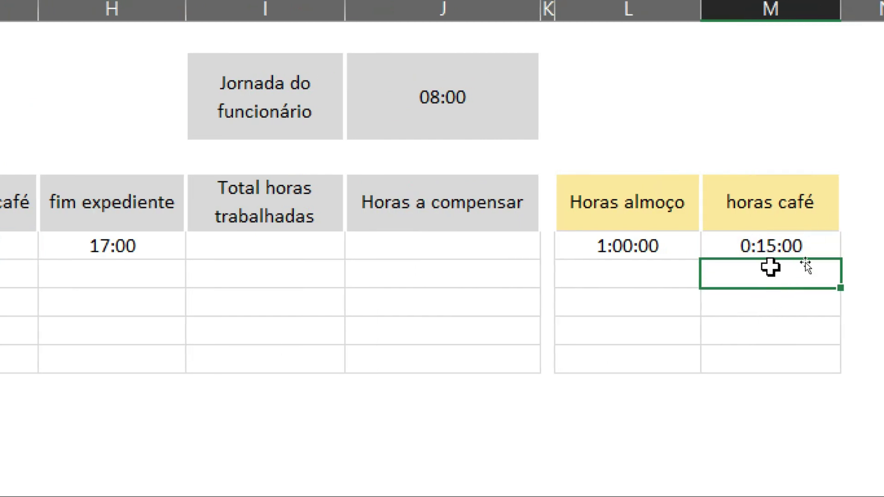
pyautogui.click(770, 251)
pyautogui.click(626, 244)
pyautogui.click(776, 216)
pyautogui.click(596, 244)
pyautogui.click(777, 245)
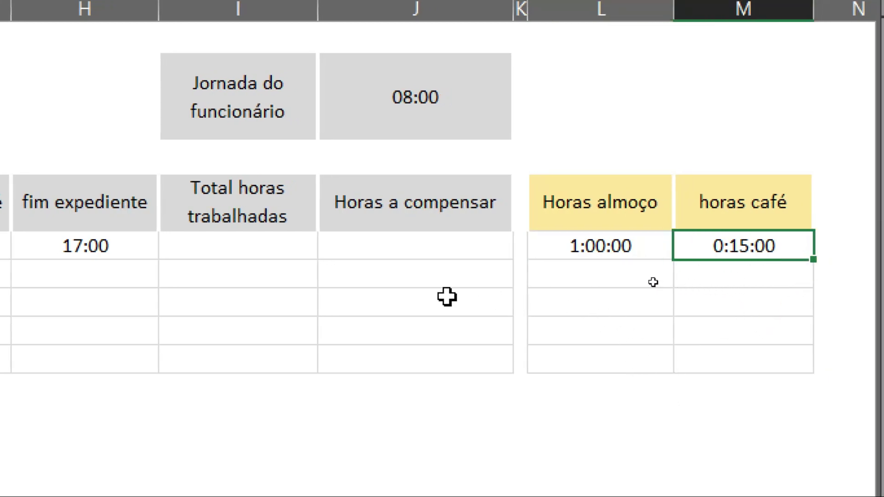
# Begin the total hours worked formula in I5 by subtracting the start time from the end of shift with =(H5-C5)
pyautogui.click(229, 246)
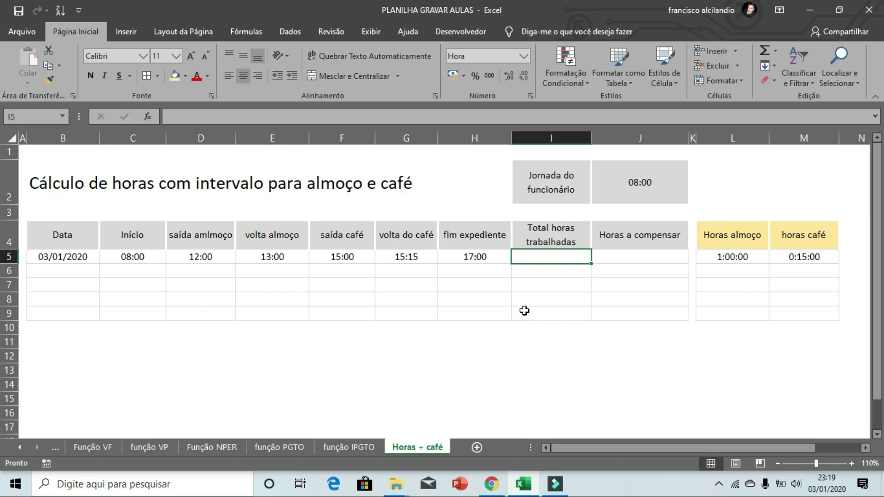
pyautogui.write('=')
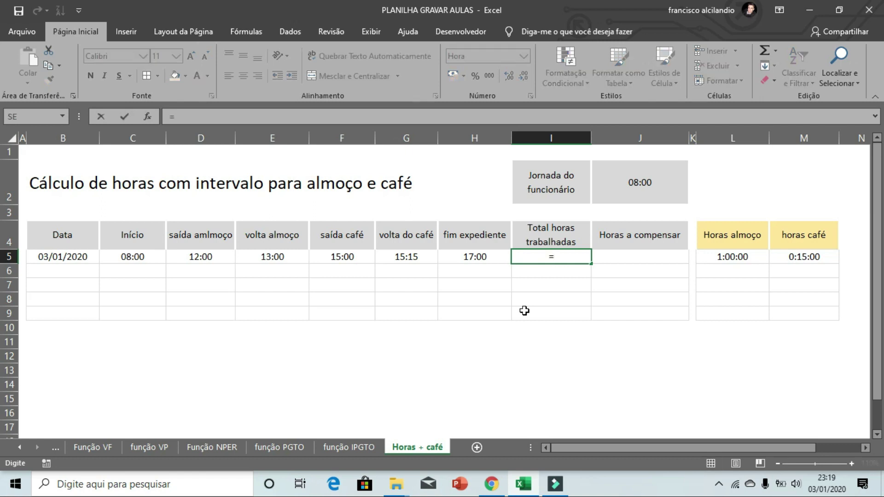
pyautogui.moveTo(477, 230); pyautogui.dragTo(476, 255)
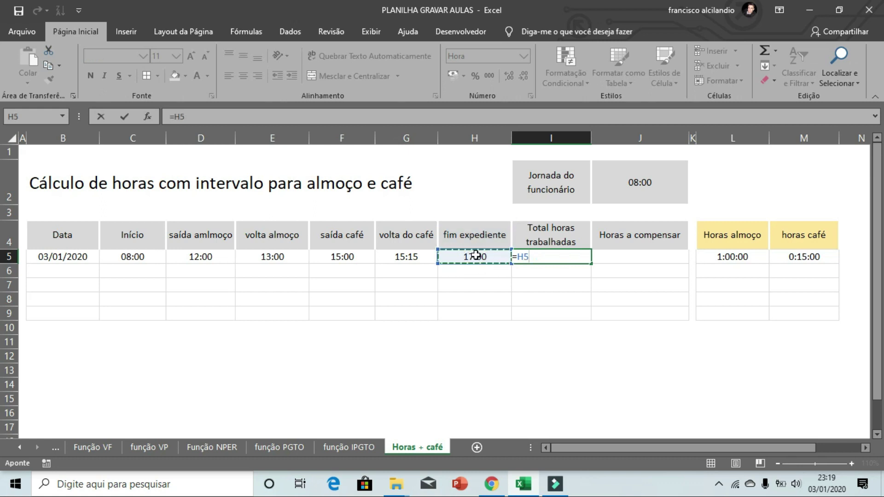
pyautogui.write('-')
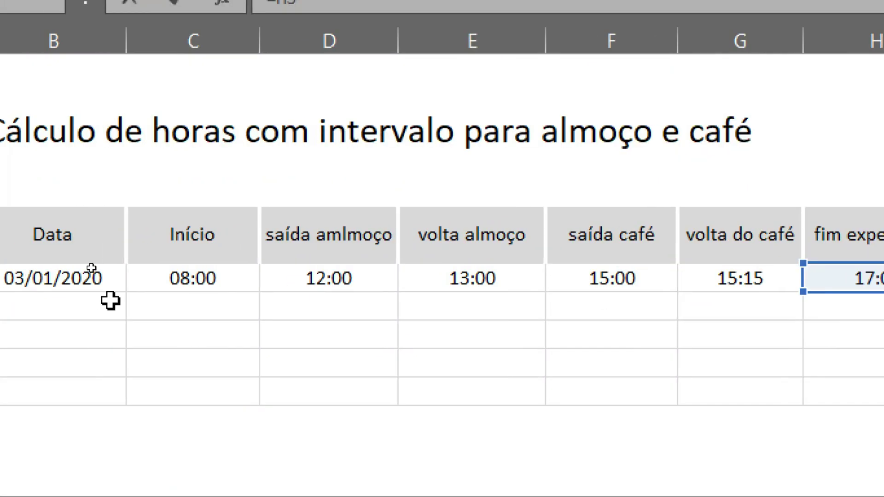
pyautogui.click(201, 281)
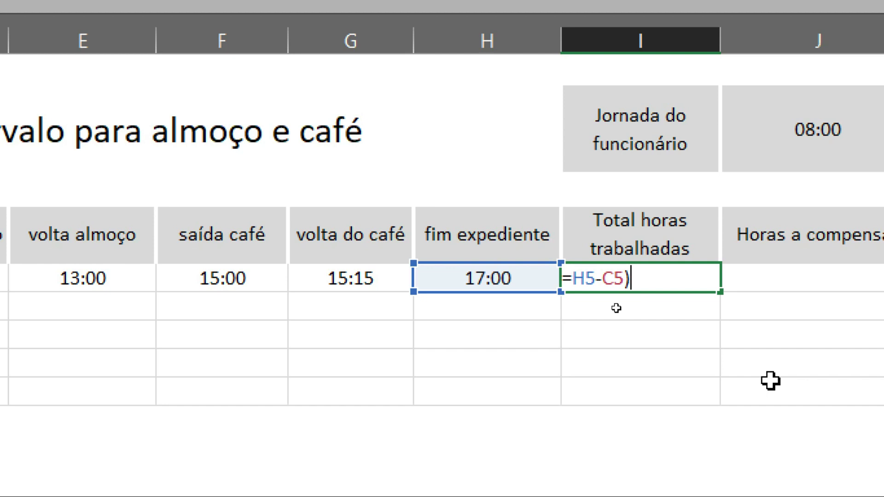
pyautogui.click(570, 279)
pyautogui.write('(')
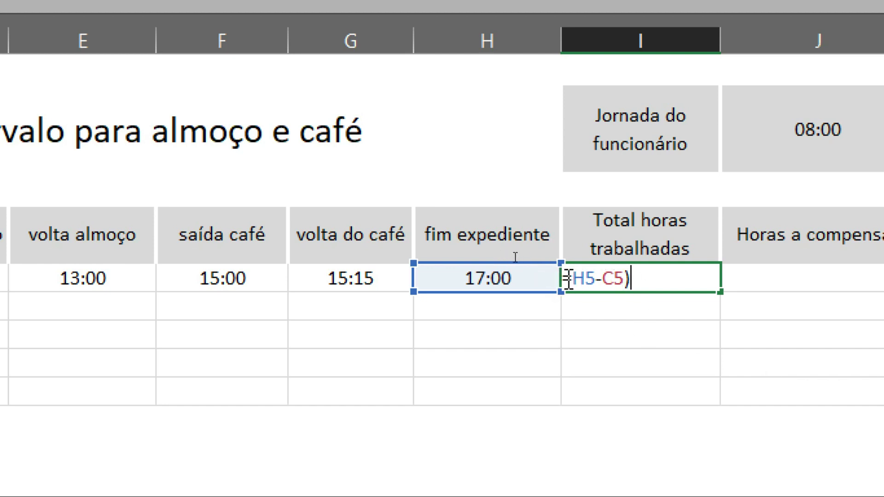
pyautogui.press('BackSpace')
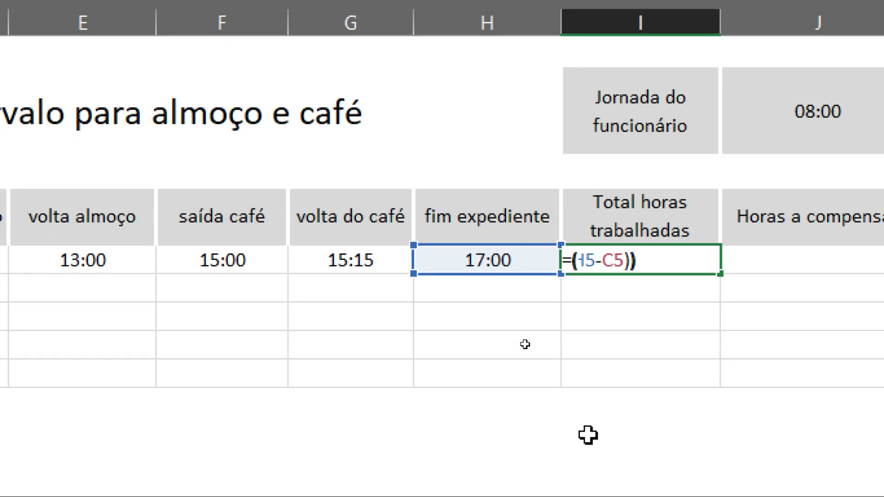
pyautogui.press('BackSpace')
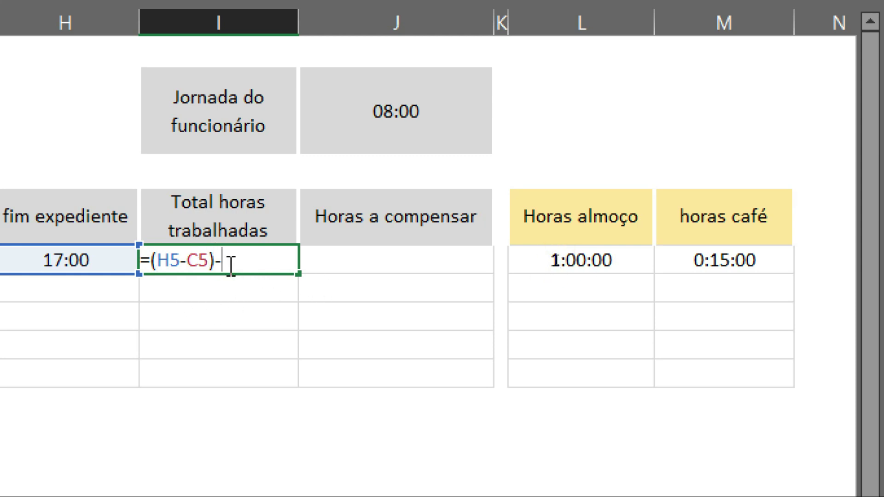
# Complete the I5 formula as =(H5-C5)-L5-M5 by subtracting the lunch hours and the coffee break hours
pyautogui.click(573, 258)
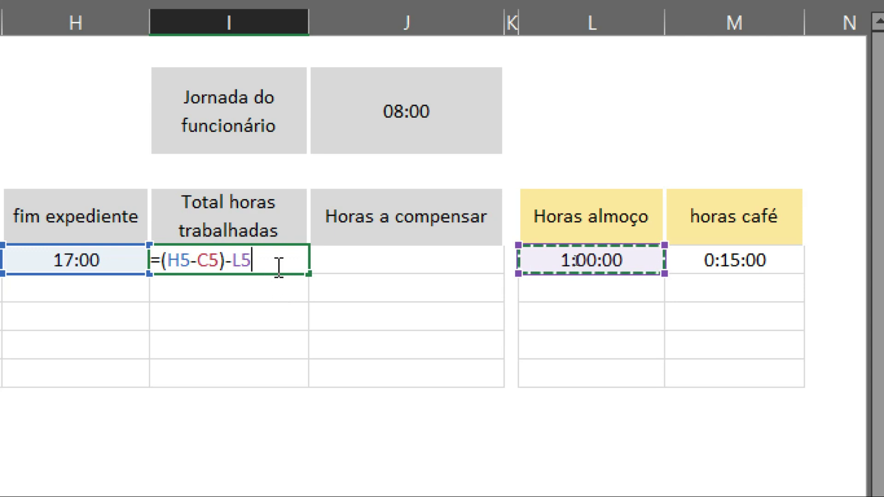
pyautogui.write('-')
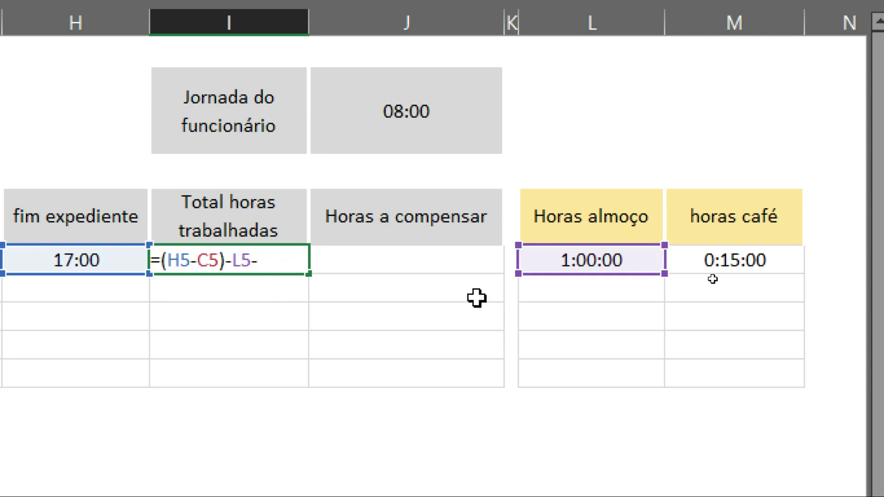
pyautogui.click(730, 259)
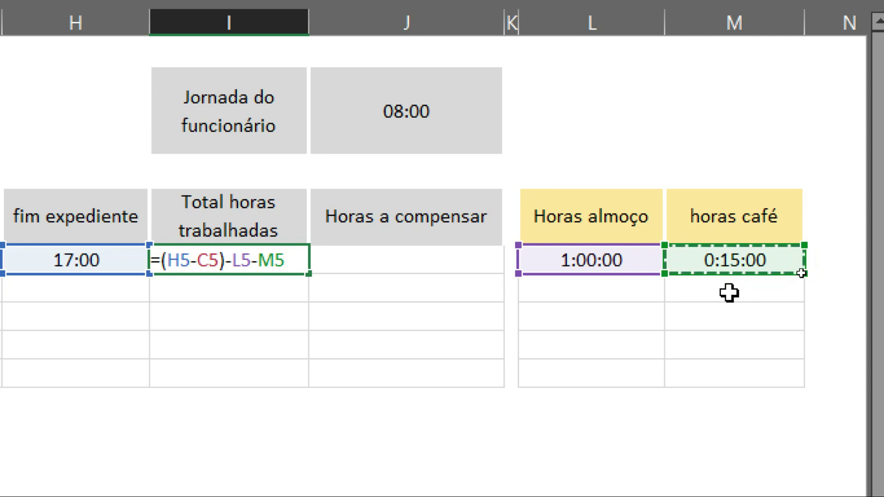
pyautogui.press('Return')
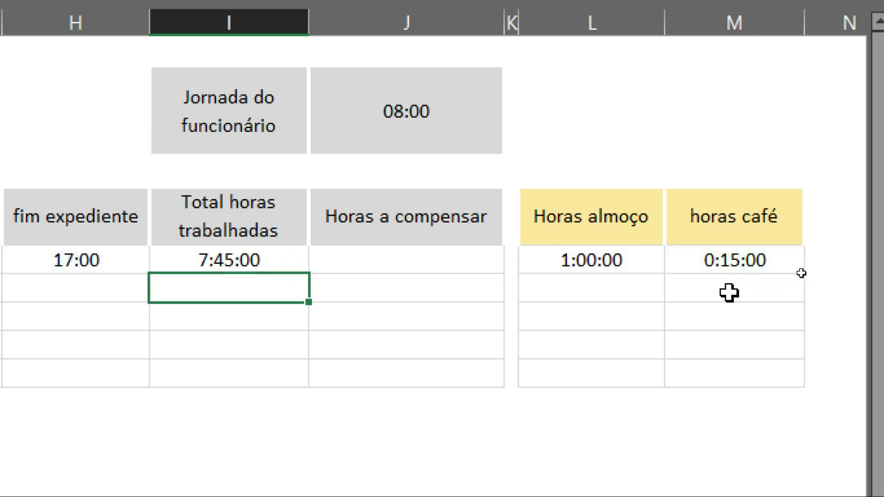
pyautogui.click(255, 266)
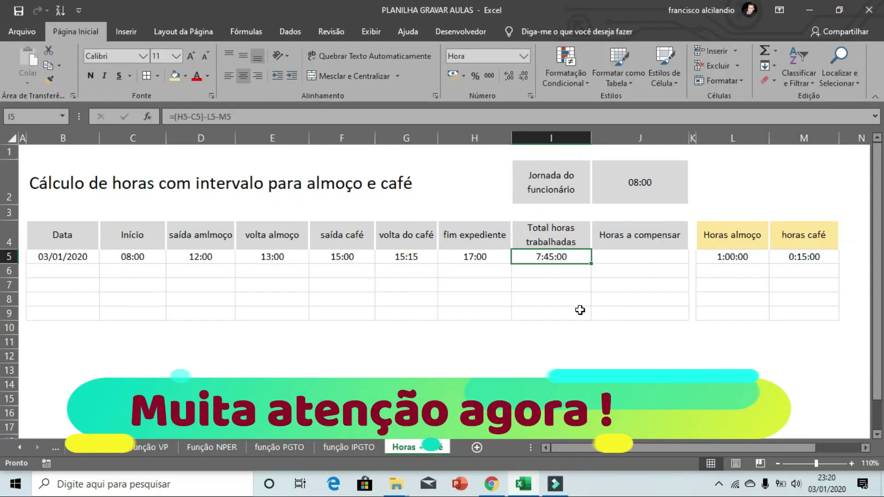
pyautogui.click(640, 376)
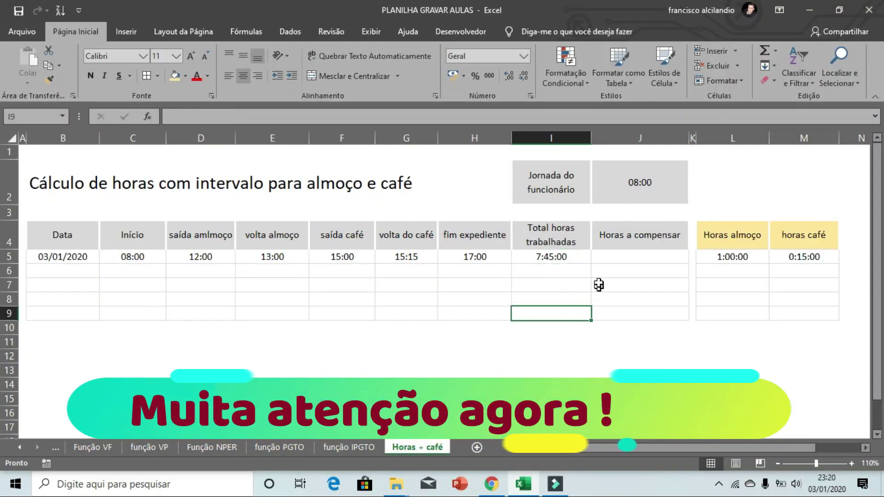
# Calculate the hours to compensate in J5 with =I5-$J$2, locking the reference to the employee's daily working hours
pyautogui.click(620, 256)
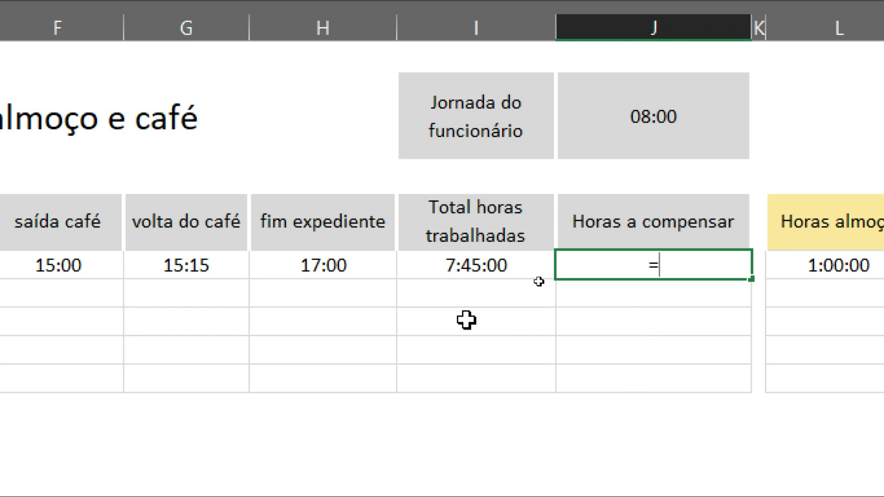
pyautogui.click(455, 266)
pyautogui.write('-')
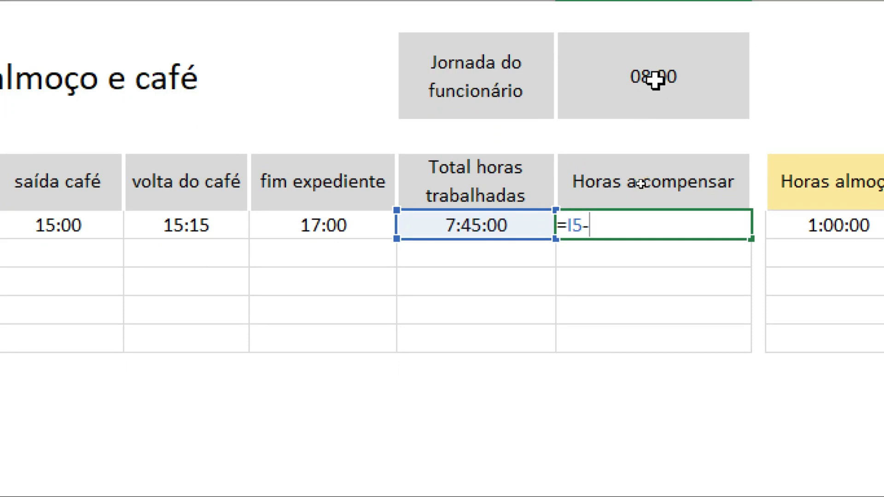
pyautogui.click(651, 117)
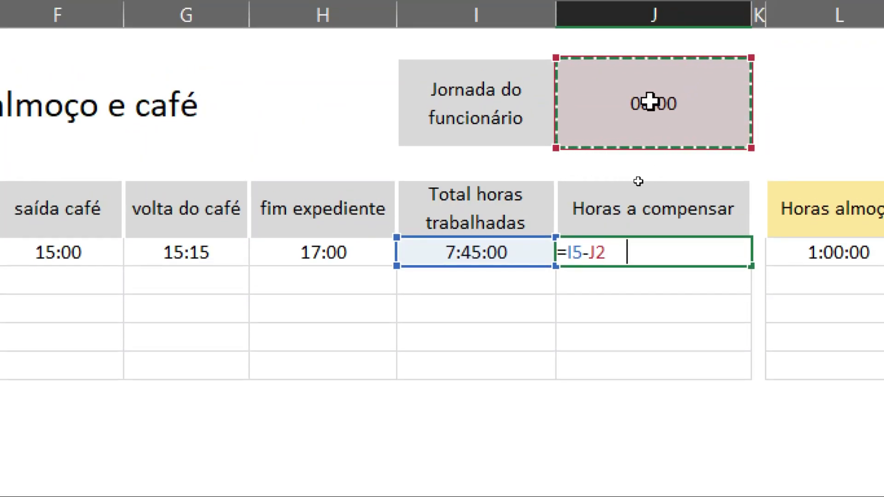
pyautogui.press('F4')
pyautogui.moveTo(627, 251); pyautogui.dragTo(590, 252)
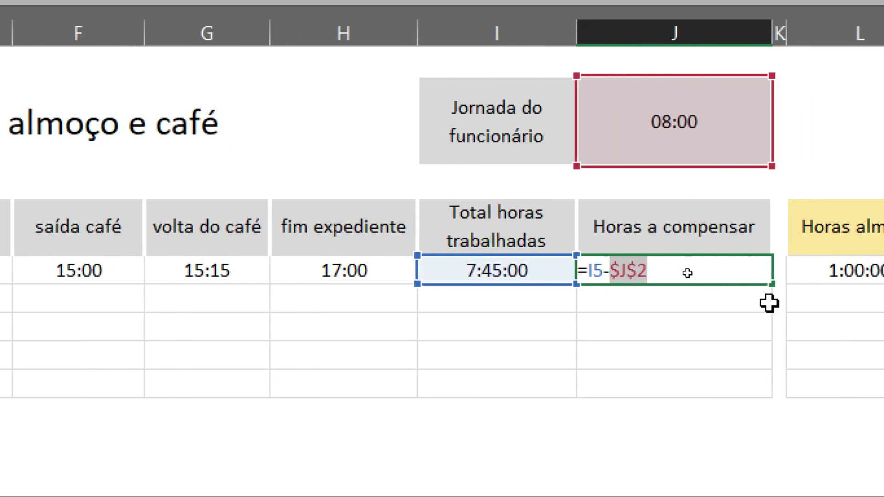
pyautogui.press('Return')
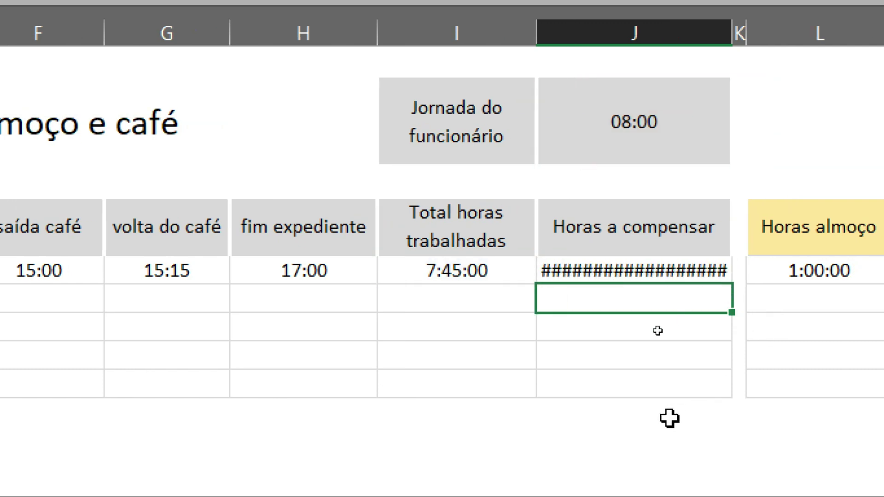
pyautogui.click(498, 274)
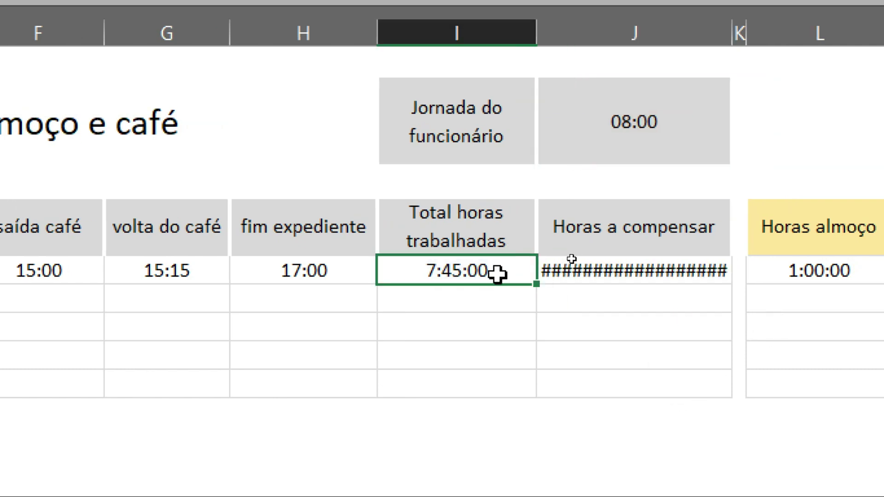
pyautogui.click(614, 115)
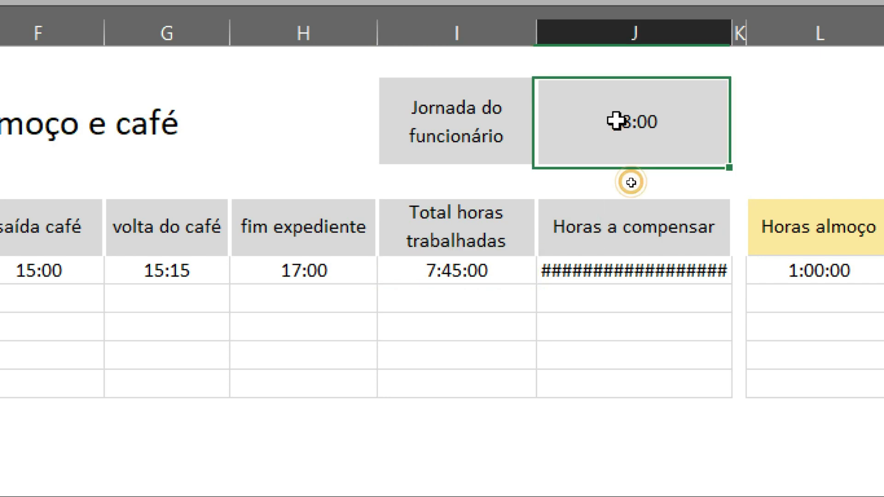
pyautogui.click(484, 276)
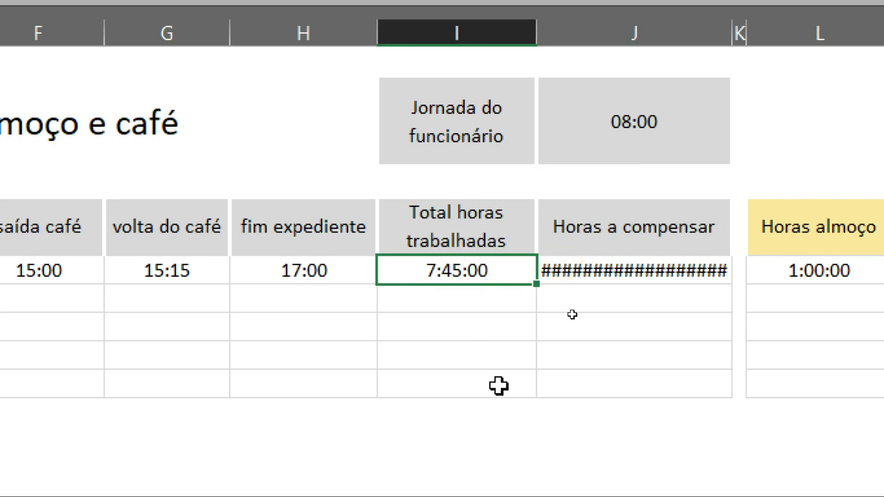
# Enable the 1904 date system (Usar sistema de data 1904) for this workbook in the advanced Excel options
pyautogui.click(637, 267)
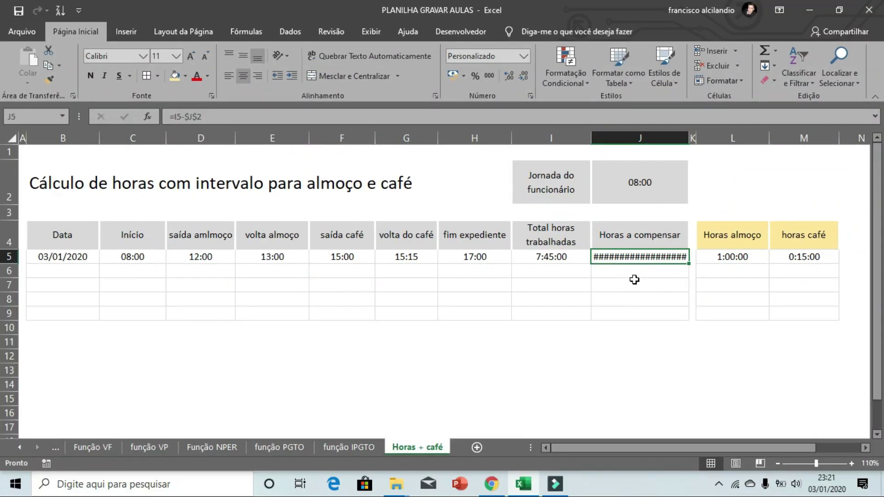
pyautogui.click(32, 34)
pyautogui.click(49, 450)
pyautogui.click(169, 173)
pyautogui.scroll(-10, 435, 185)
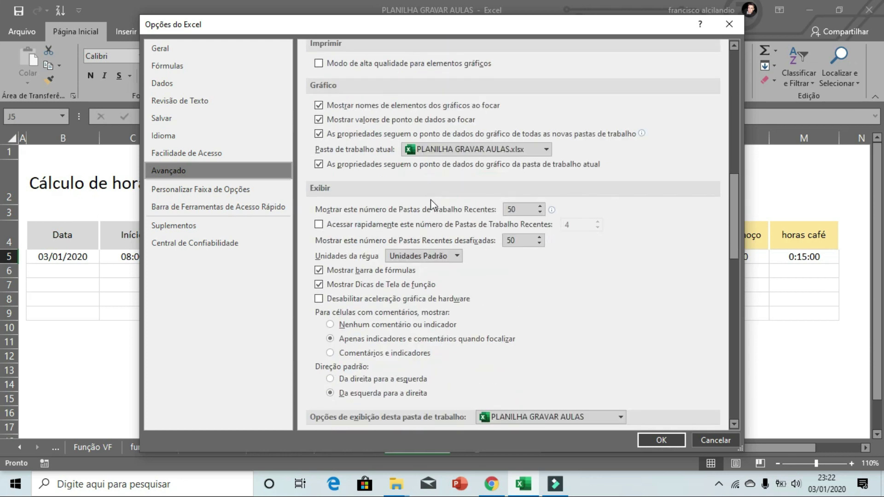
pyautogui.scroll(-10, 430, 200)
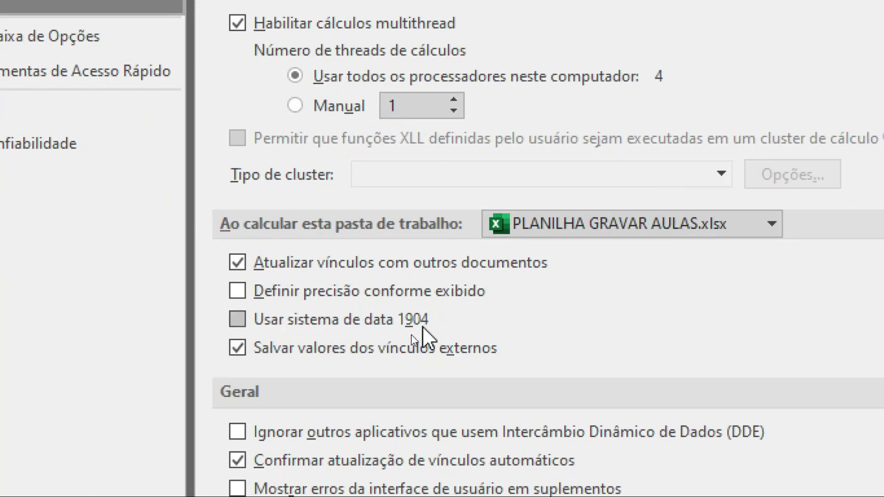
pyautogui.click(317, 331)
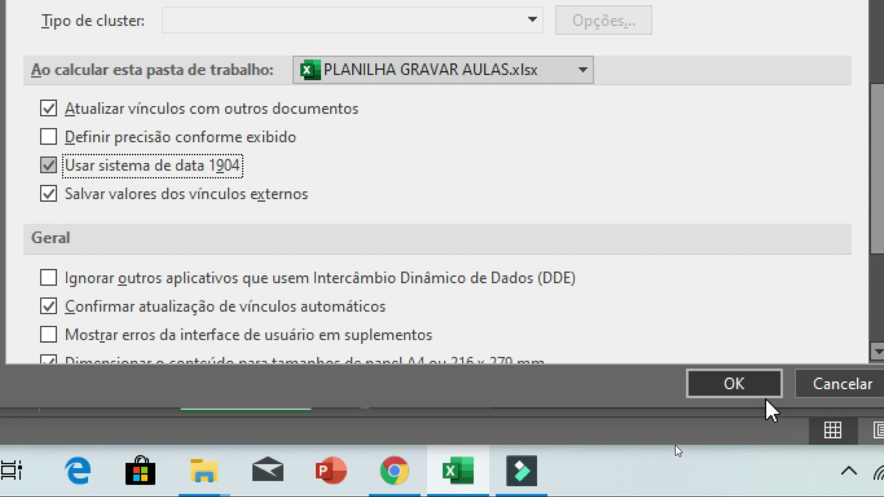
pyautogui.click(759, 387)
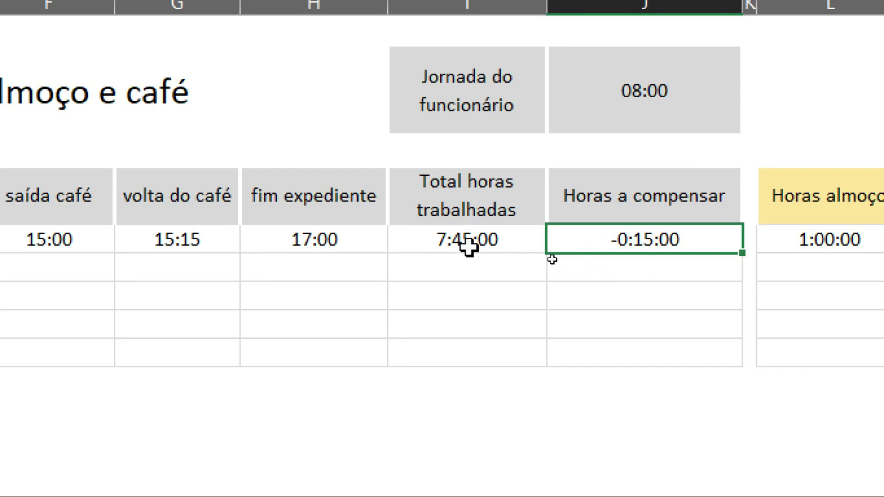
pyautogui.click(598, 115)
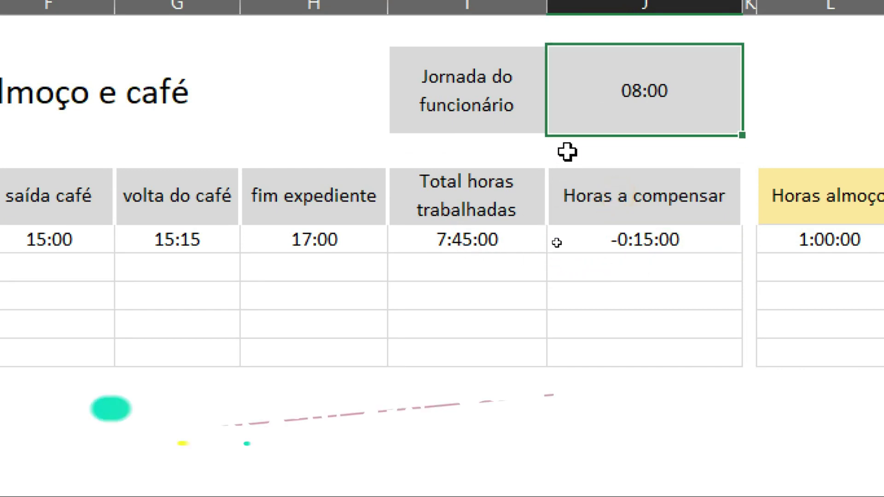
pyautogui.click(449, 242)
pyautogui.click(637, 248)
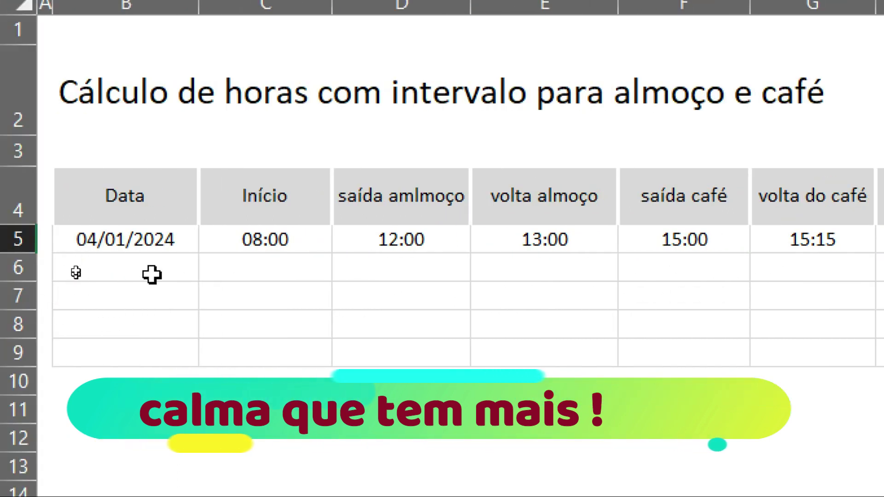
# Correct the date in B5 to 03/01/2020
pyautogui.click(153, 243)
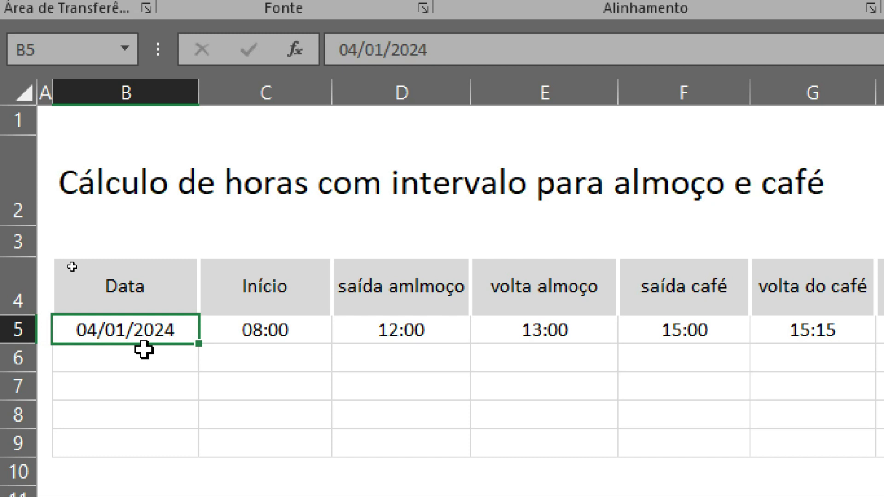
pyautogui.write('03/')
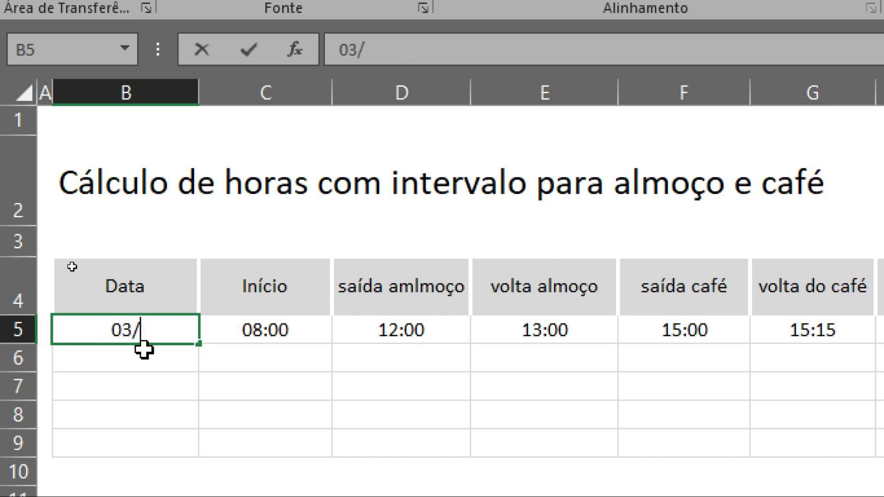
pyautogui.write('01/2020')
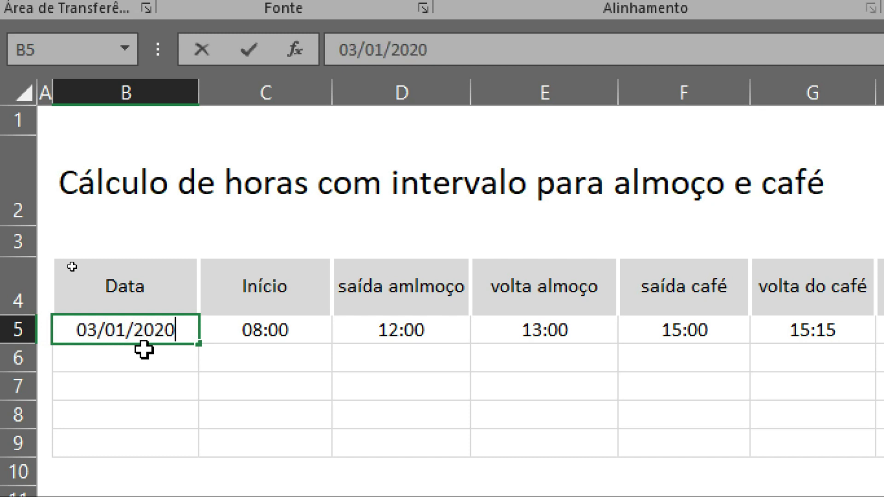
pyautogui.press('Return')
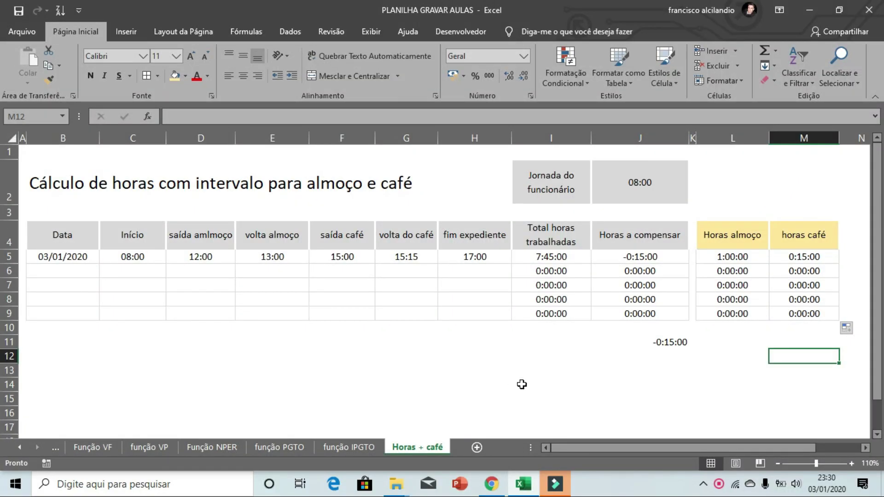
# Fill the date series from B5 down to B9, increasing by one day per row
pyautogui.click(81, 269)
pyautogui.click(91, 260)
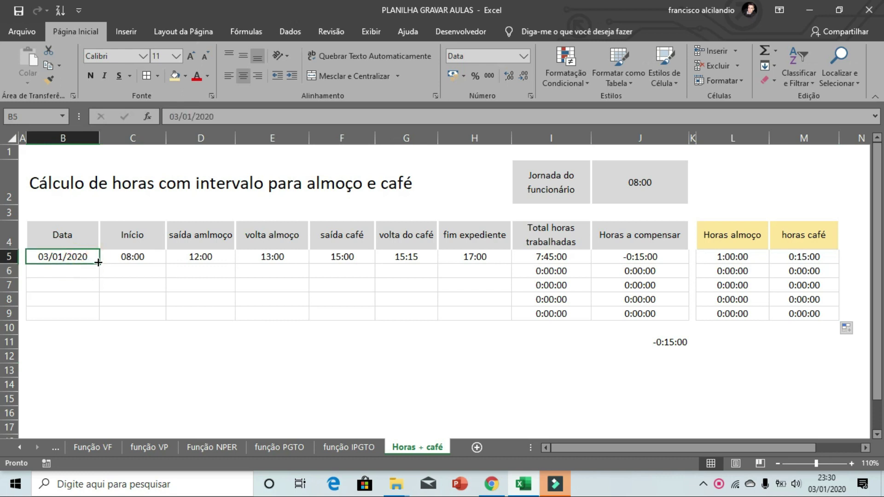
pyautogui.moveTo(101, 261); pyautogui.dragTo(86, 313)
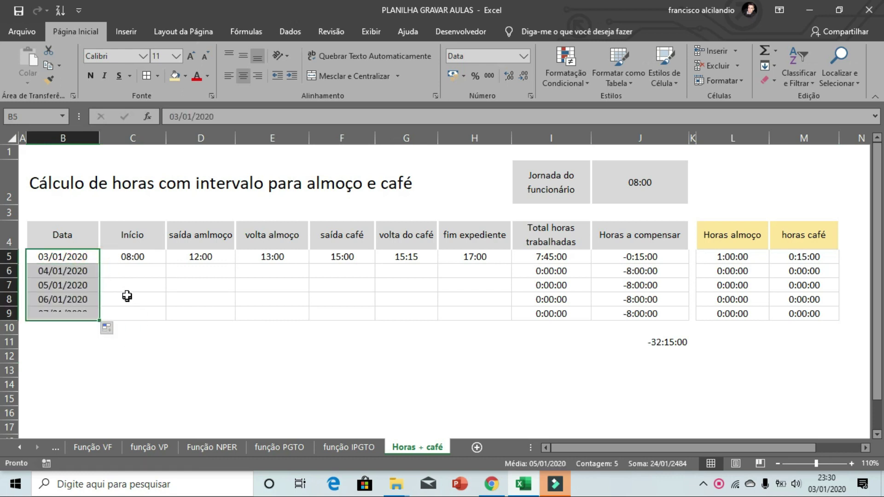
# Enter the start time (Início) for 04/01/2020 in C6
pyautogui.click(131, 272)
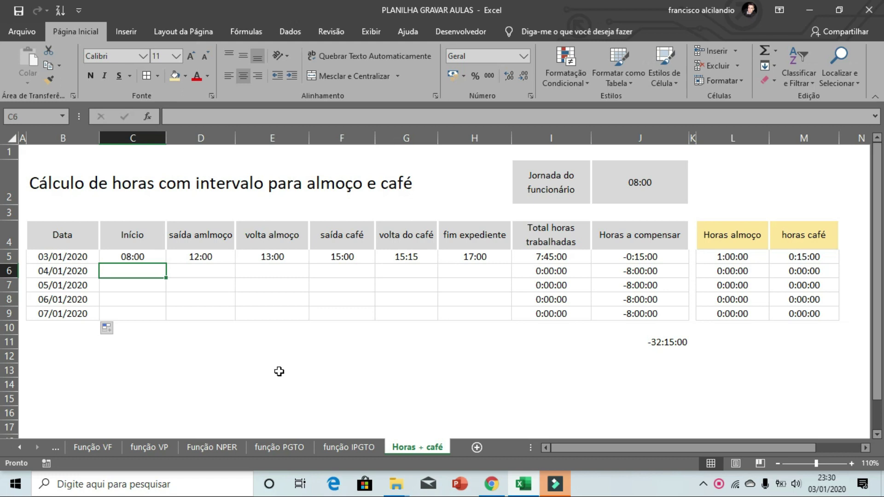
pyautogui.write('0')
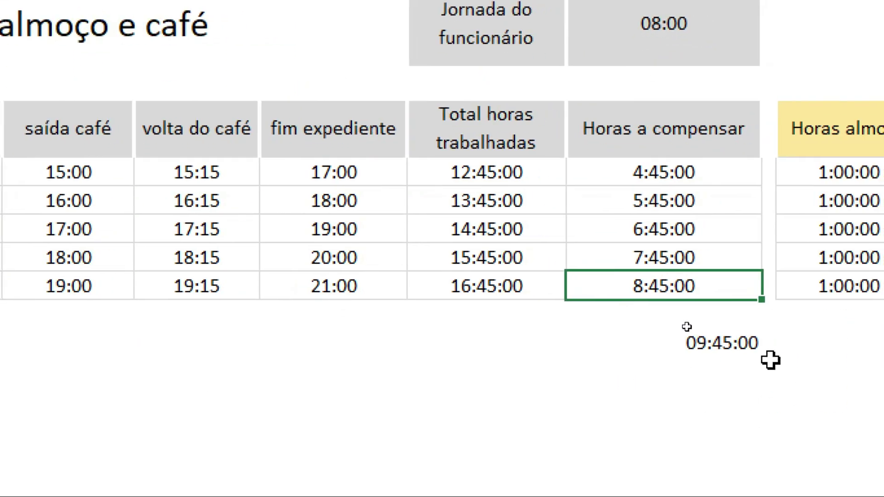
# Total the hours to compensate in J11 with =SOMA(J5:J9)
pyautogui.click(662, 169)
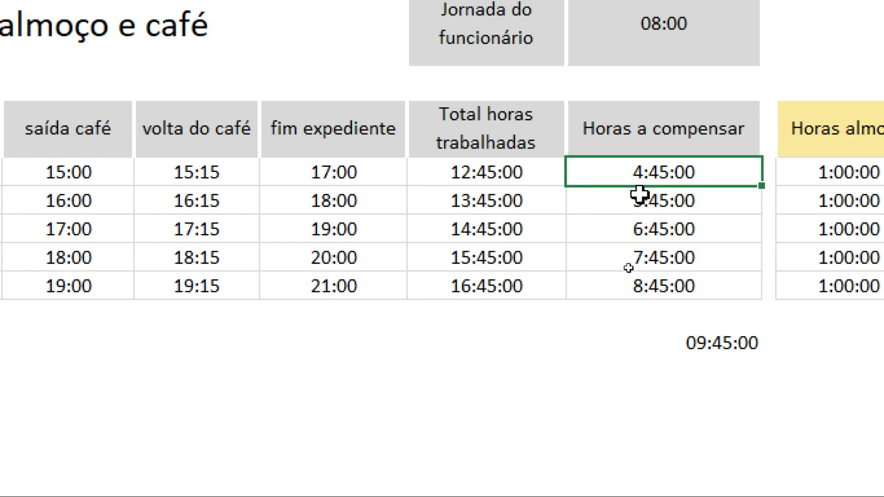
pyautogui.click(683, 206)
pyautogui.click(687, 237)
pyautogui.click(686, 270)
pyautogui.click(676, 291)
pyautogui.click(714, 344)
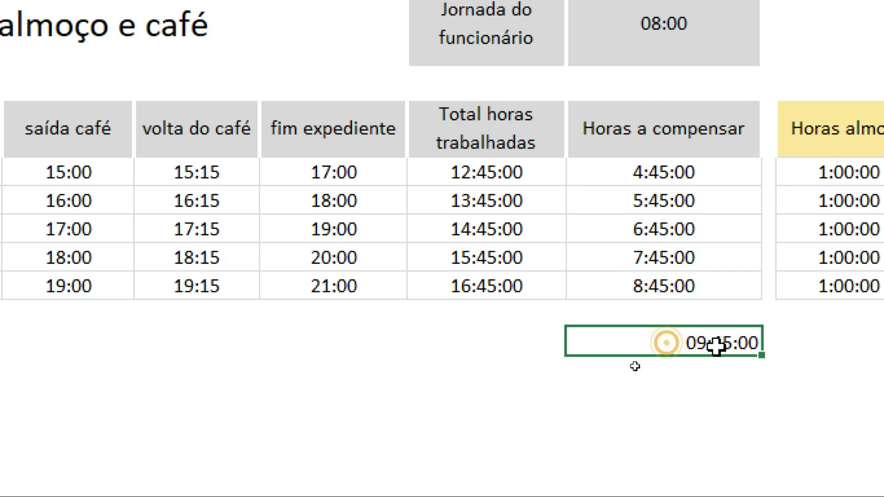
pyautogui.hotkey('alt', '=')
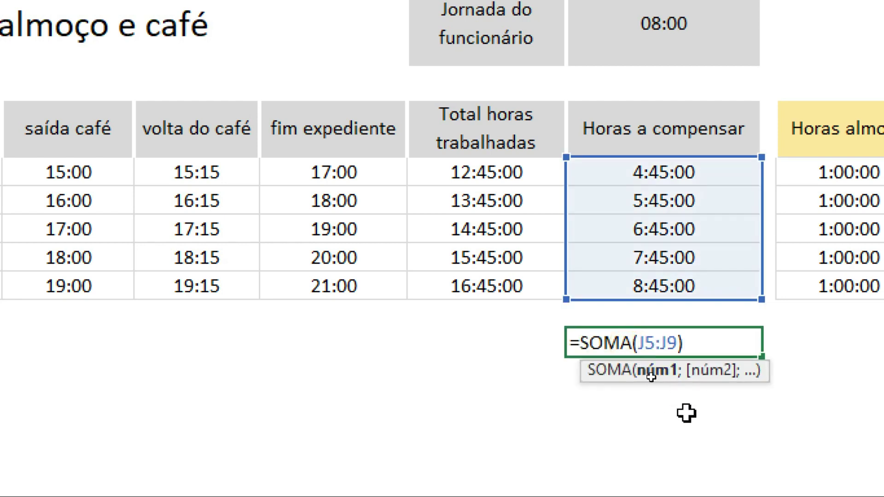
pyautogui.press('Return')
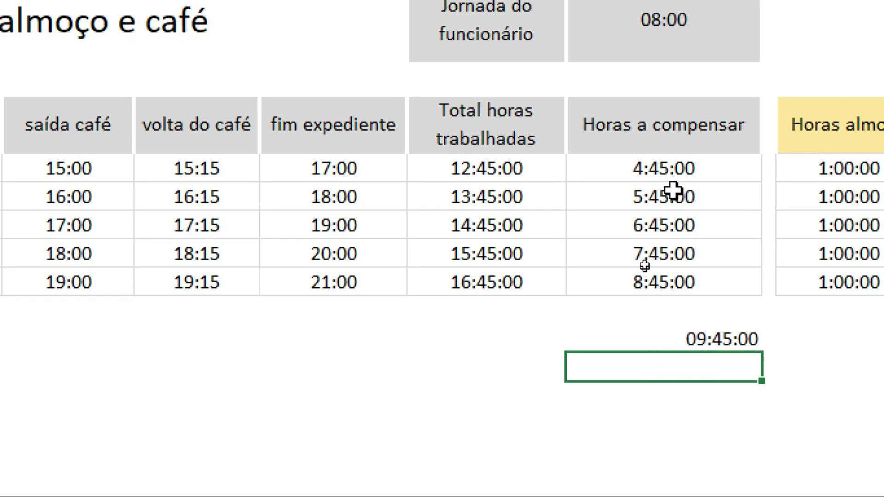
# Add a test sum of the first two days' hours to compensate in J13 with =SOMA(J5:J6)
pyautogui.click(670, 169)
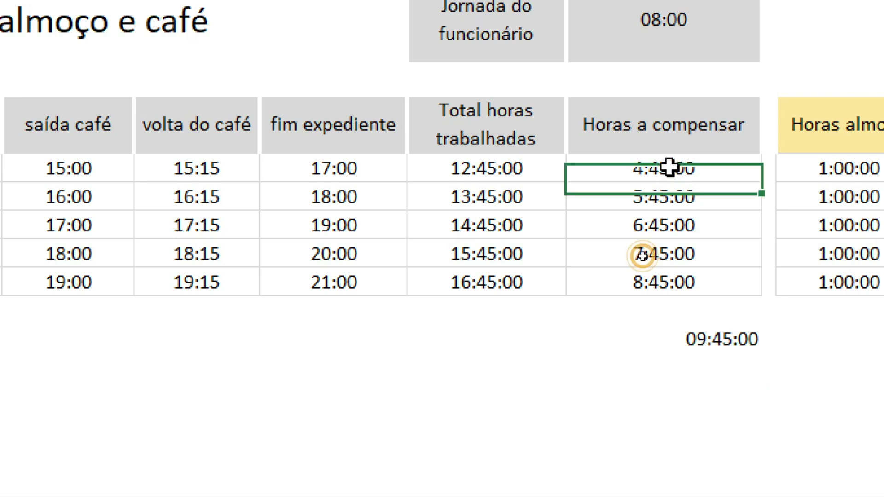
pyautogui.click(680, 202)
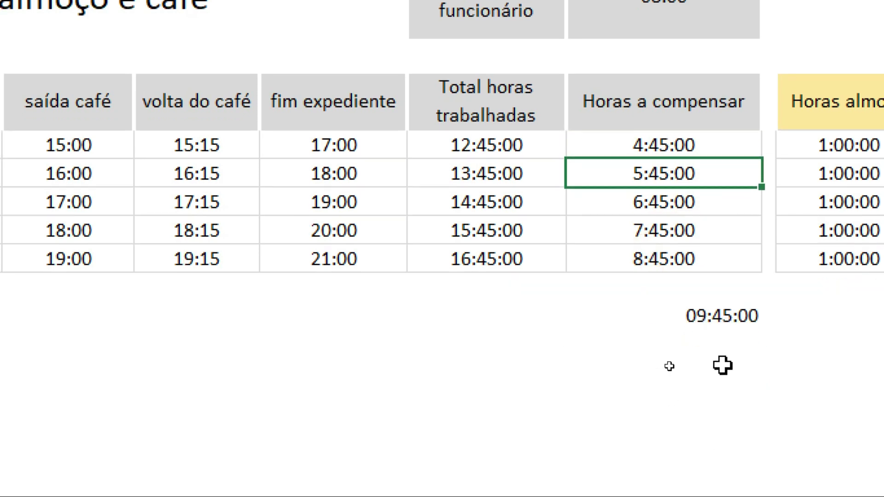
pyautogui.click(626, 364)
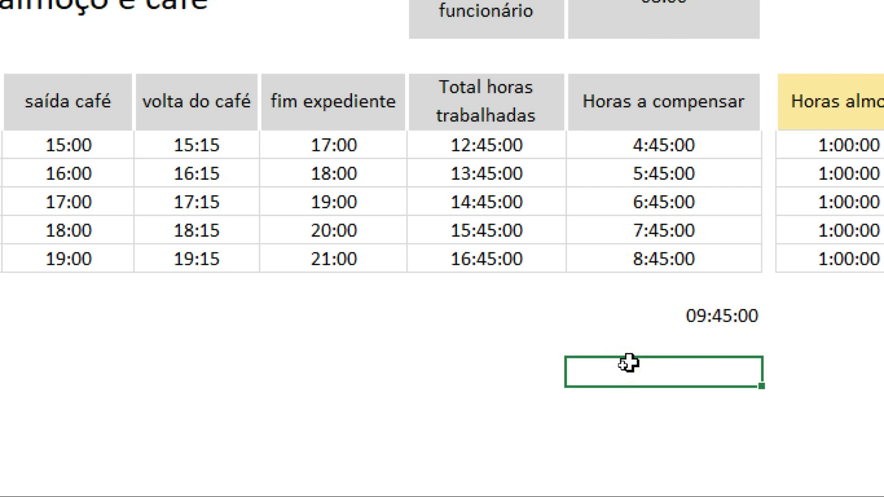
pyautogui.write('=soma')
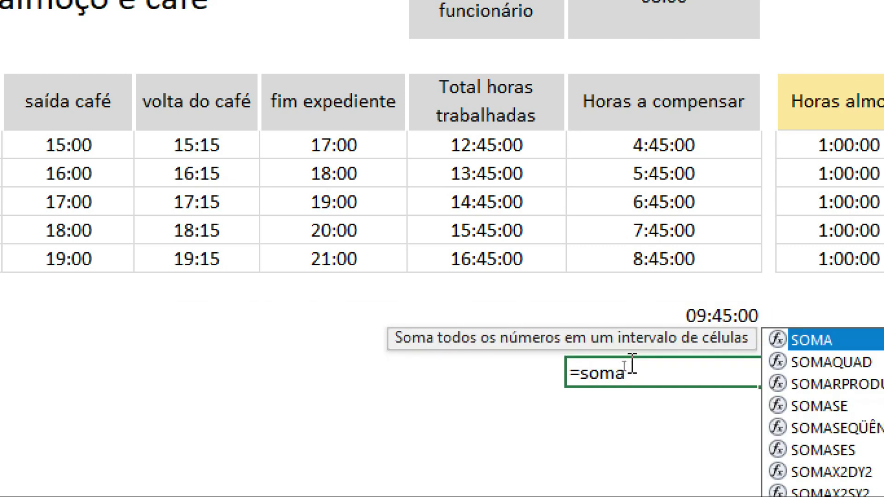
pyautogui.write('(')
pyautogui.click(638, 157)
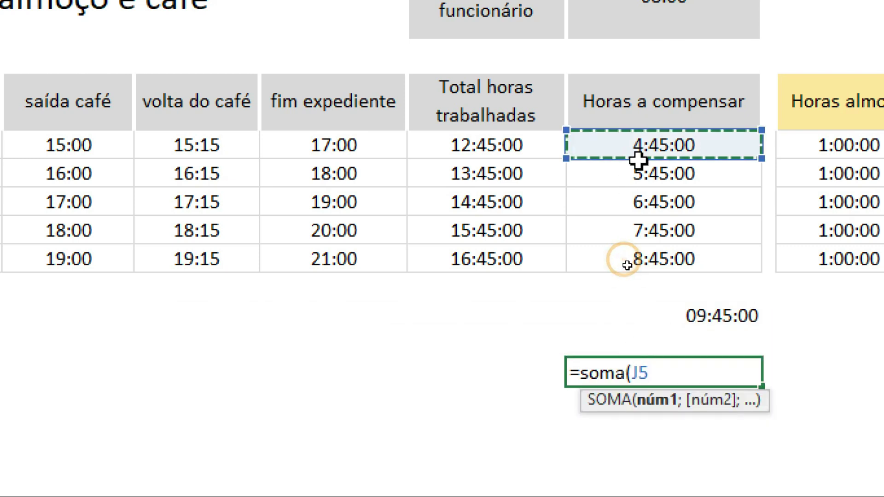
pyautogui.moveTo(638, 159); pyautogui.dragTo(632, 170)
pyautogui.write(')')
pyautogui.press('Return')
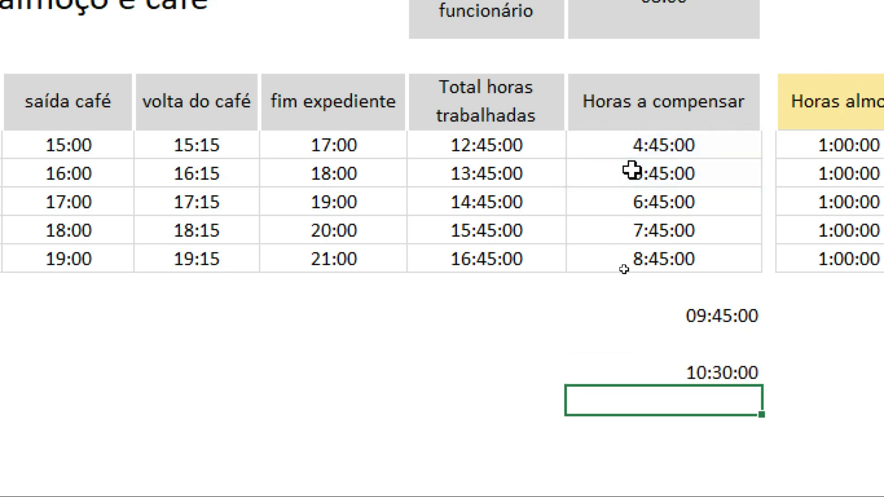
# Examine which ranges the SOMA formulas in J13 and J11 add up
pyautogui.click(701, 366)
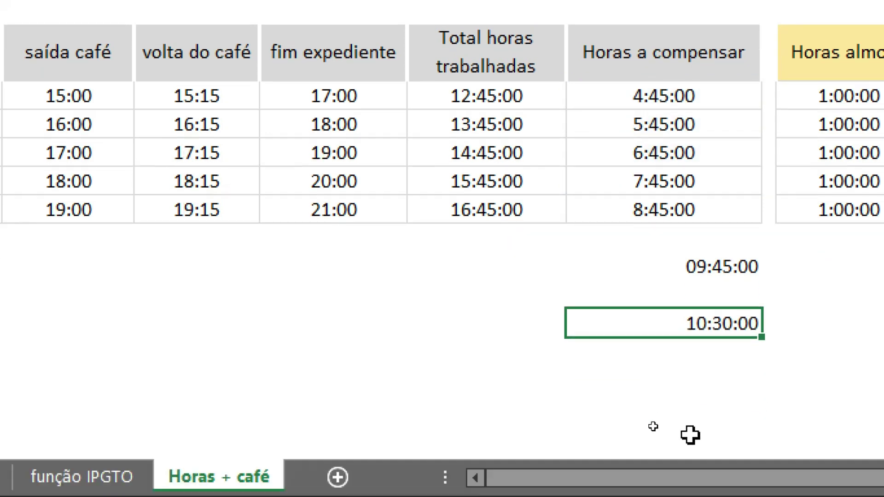
pyautogui.doubleClick(694, 323)
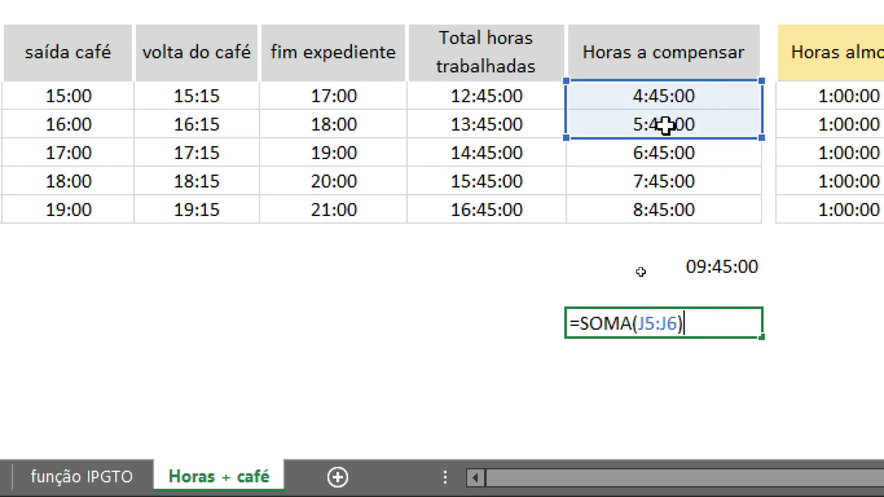
pyautogui.press('Return')
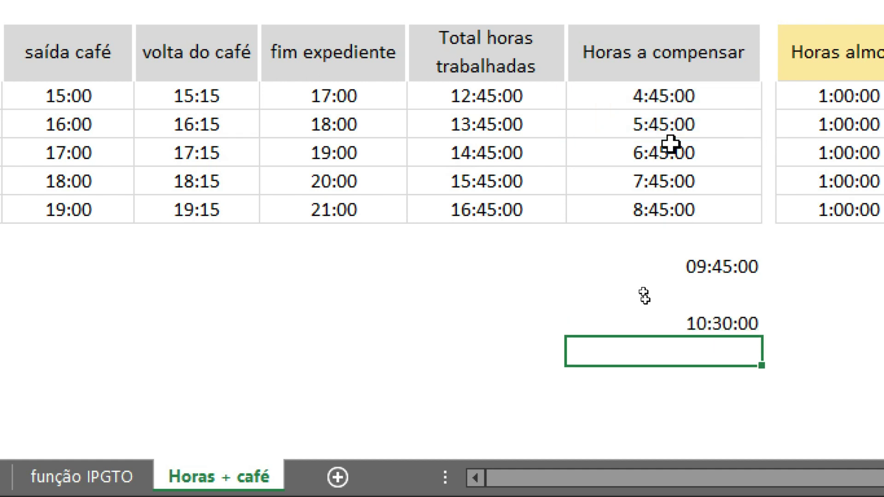
pyautogui.doubleClick(702, 263)
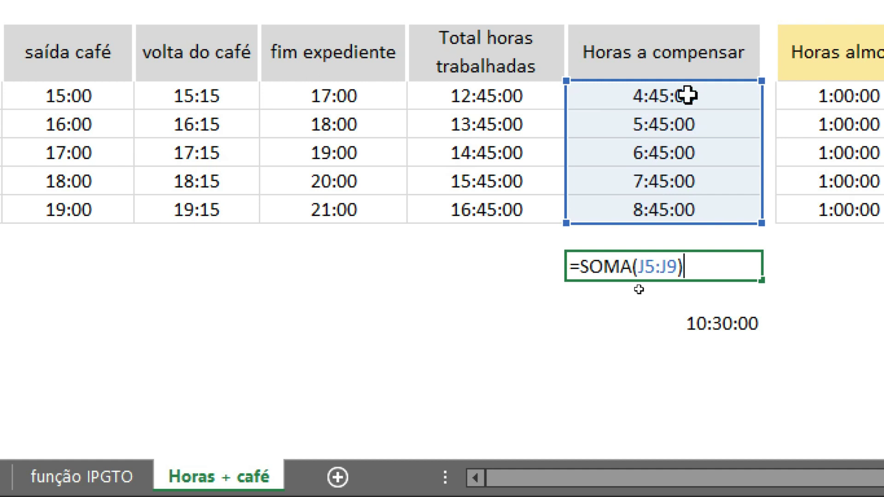
pyautogui.press('Return')
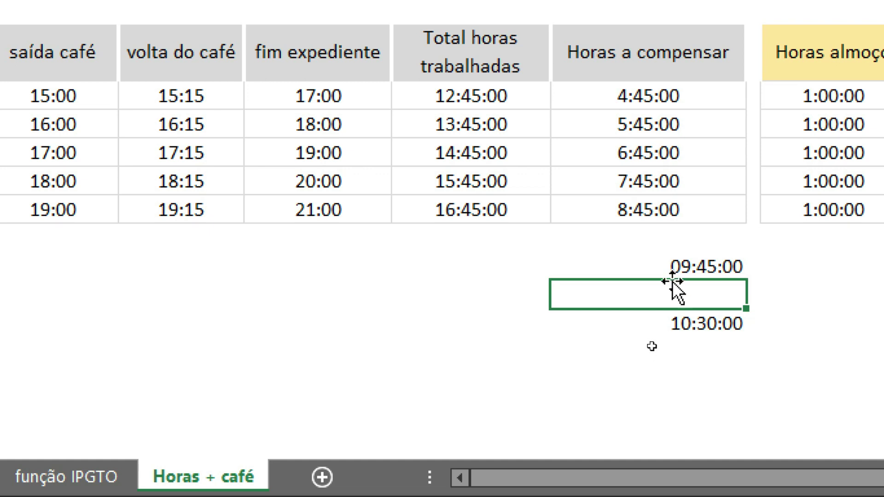
# Delete the test sum from J13, below the total of hours to compensate
pyautogui.click(665, 297)
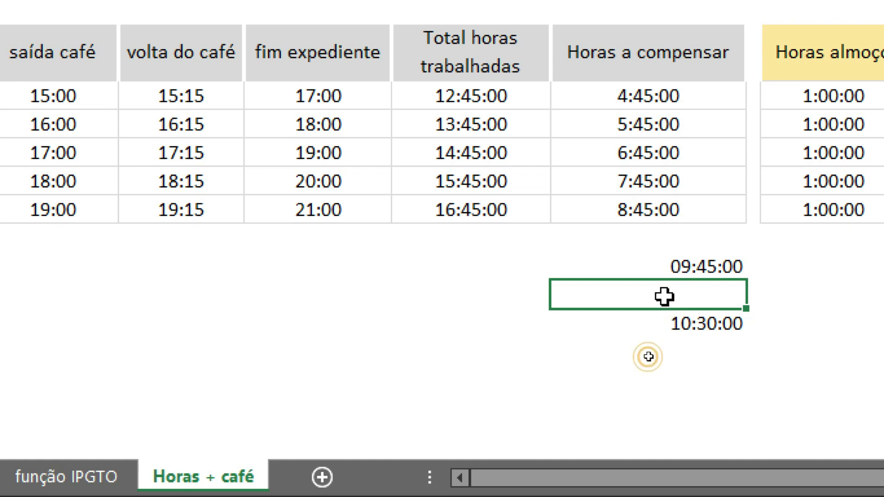
pyautogui.moveTo(664, 297); pyautogui.dragTo(730, 336)
pyautogui.press('Delete')
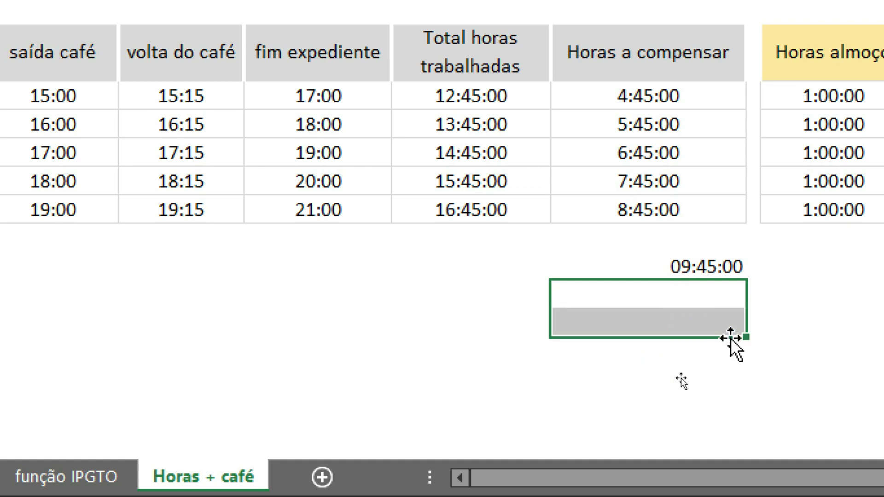
pyautogui.click(513, 343)
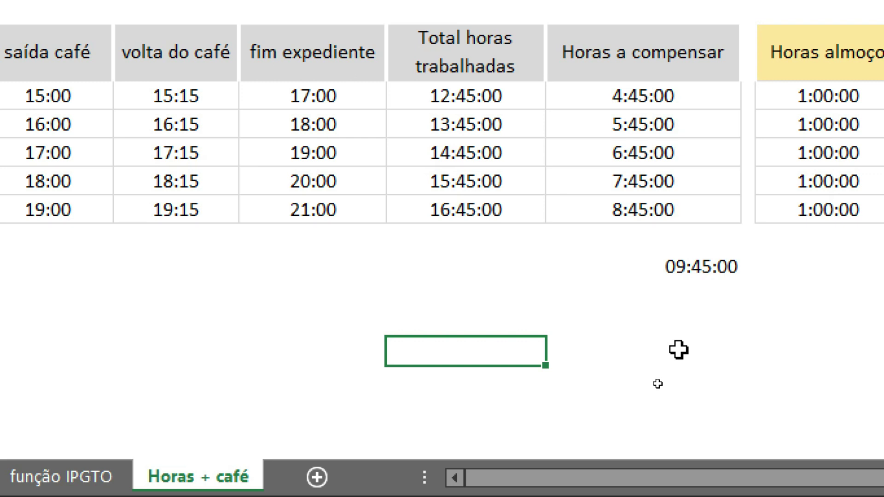
# Format the total in J11 with the Hora category and the 37:30:55 type so it can show over 24 hours
pyautogui.click(677, 264)
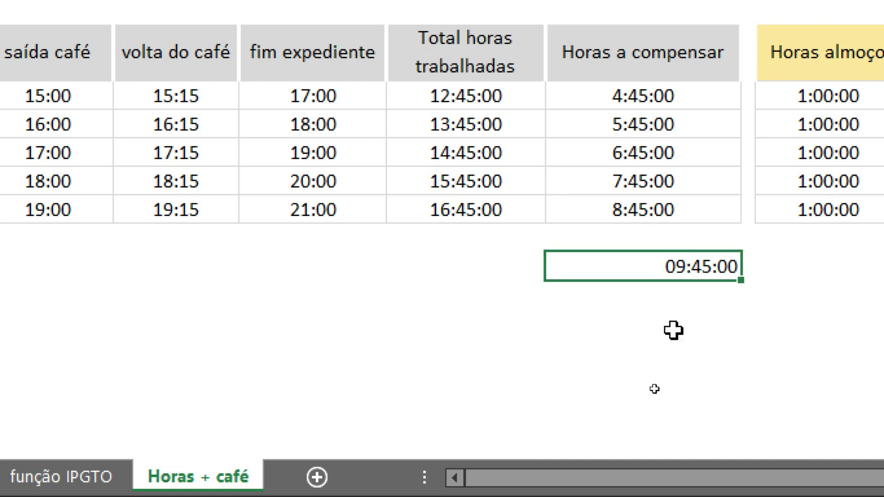
pyautogui.rightClick(689, 268)
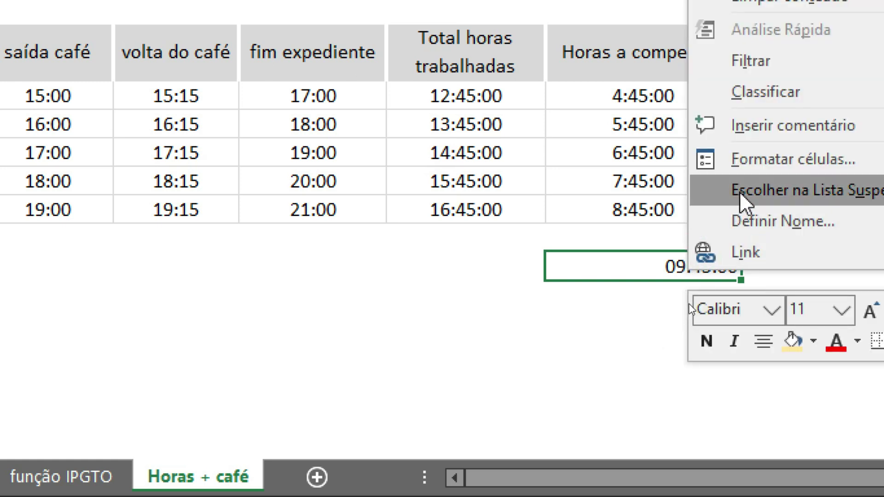
pyautogui.click(735, 160)
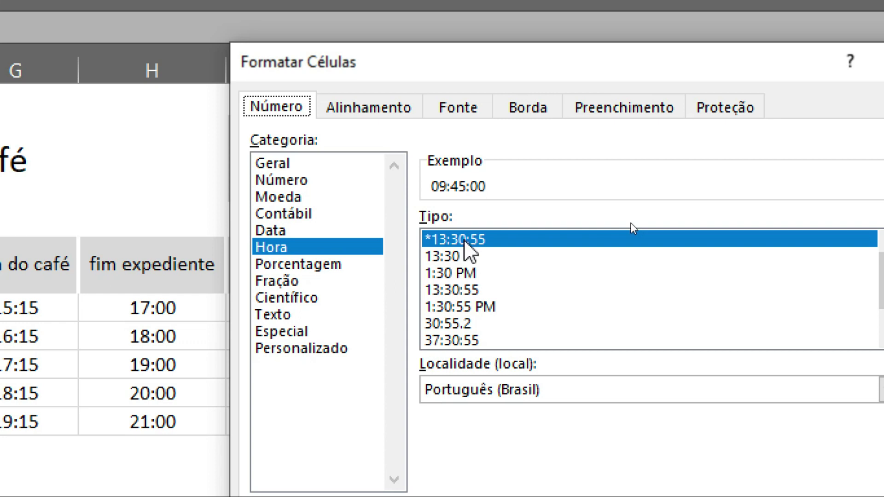
pyautogui.click(453, 342)
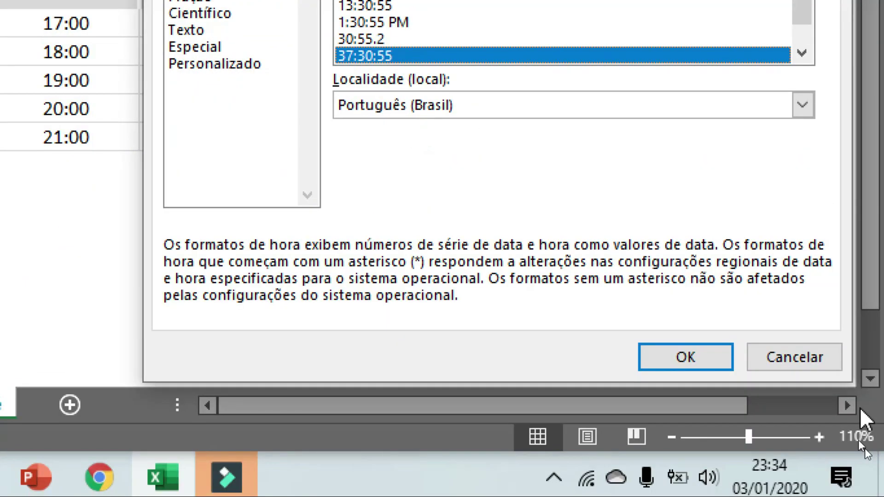
pyautogui.click(601, 288)
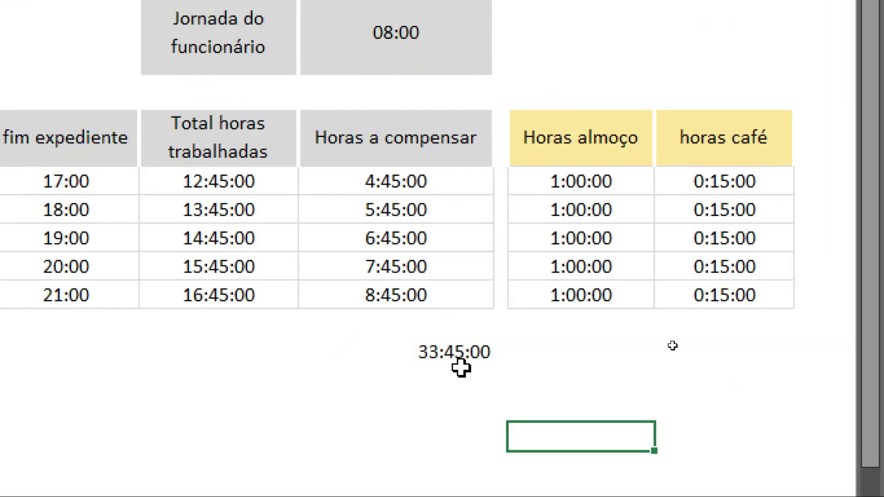
pyautogui.click(462, 361)
pyautogui.moveTo(434, 184); pyautogui.dragTo(427, 284)
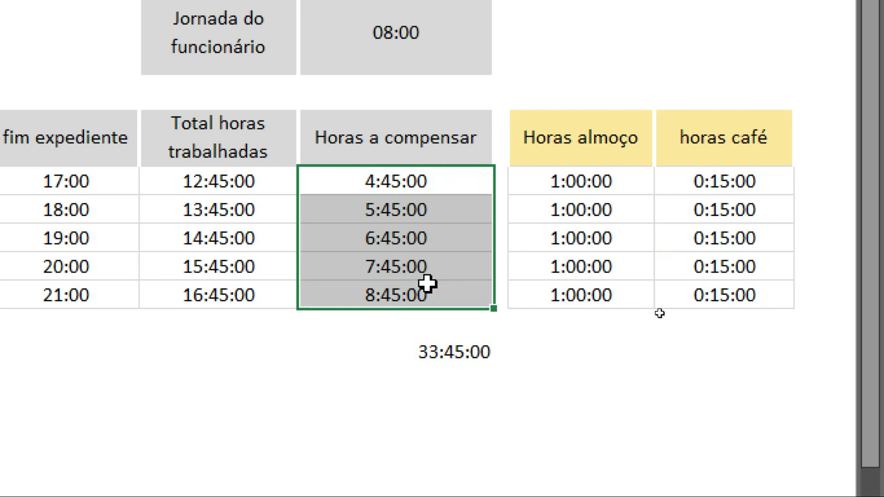
pyautogui.click(566, 383)
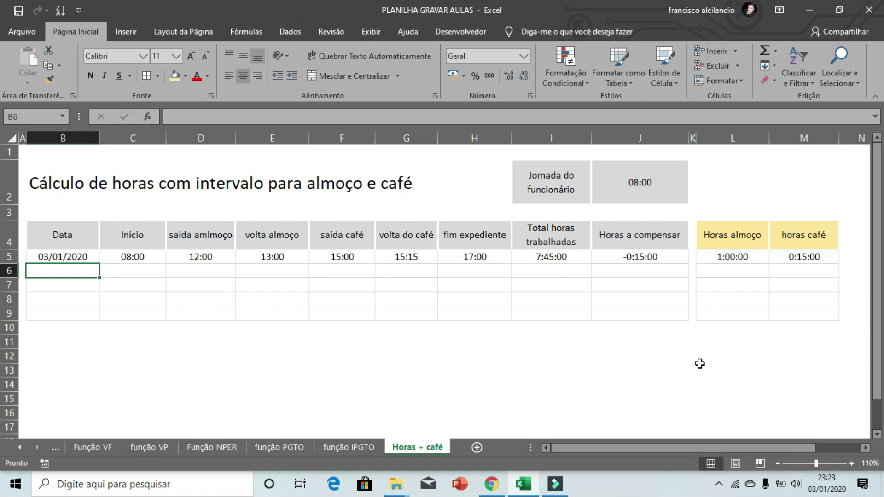
# Fill the total hours worked formula from I5 down to I9 and check the copied cells
pyautogui.click(571, 259)
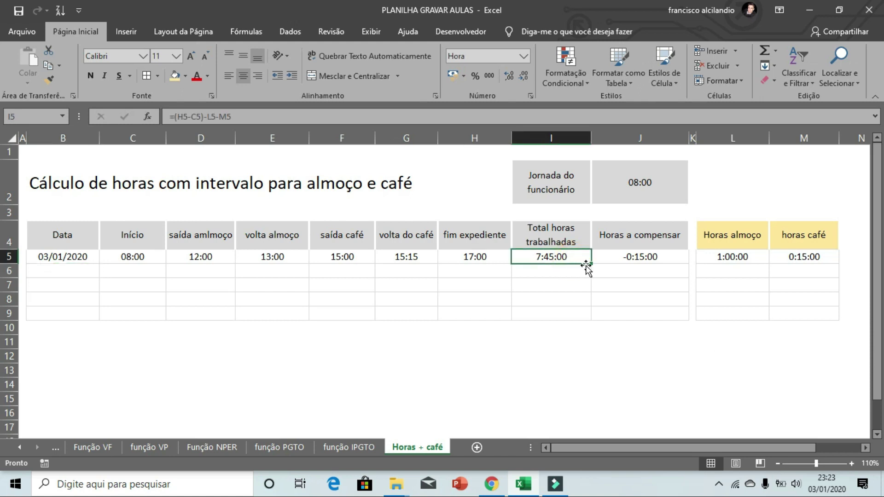
pyautogui.moveTo(591, 263); pyautogui.dragTo(585, 315)
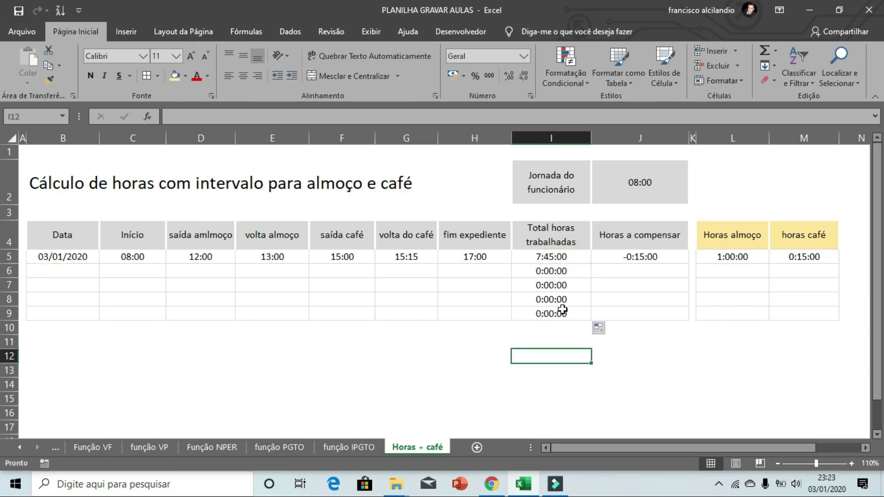
pyautogui.click(562, 309)
pyautogui.doubleClick(563, 310)
pyautogui.press('Escape')
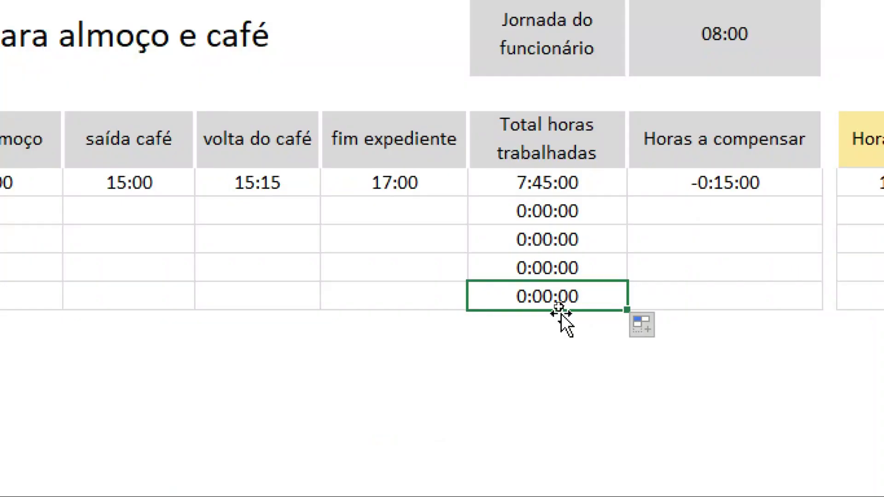
pyautogui.click(551, 261)
pyautogui.click(542, 237)
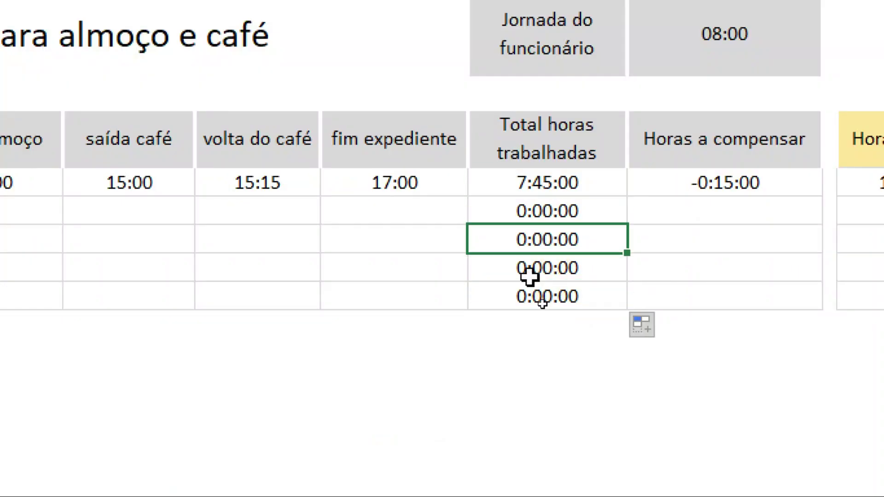
# Fill the hours to compensate formula from J5 down to J9 and check the copied cells
pyautogui.click(707, 185)
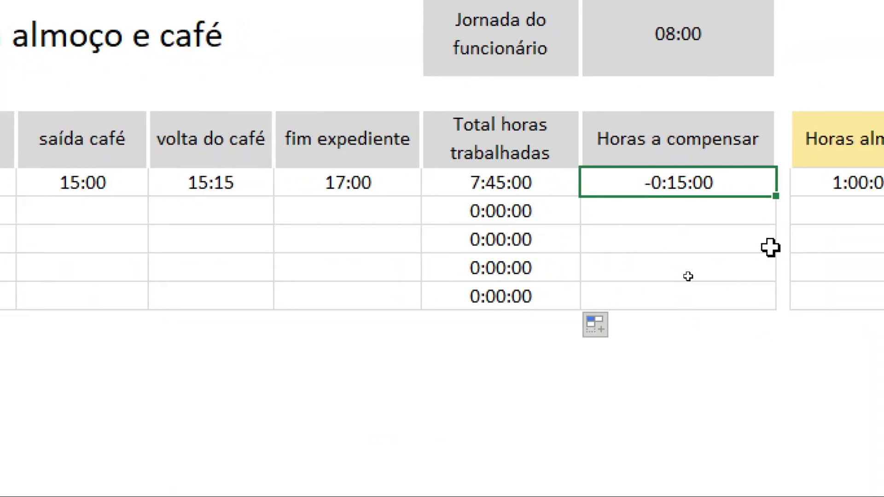
pyautogui.moveTo(773, 193); pyautogui.dragTo(760, 307)
pyautogui.click(663, 382)
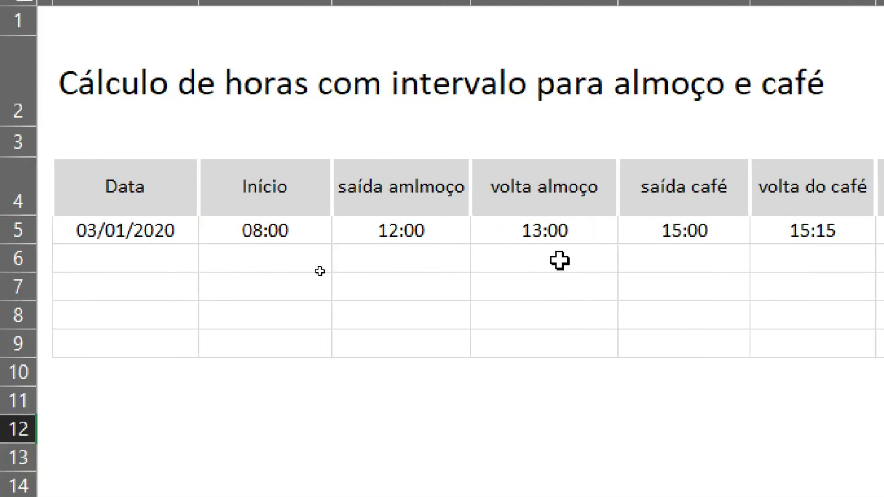
pyautogui.click(652, 272)
pyautogui.click(648, 288)
pyautogui.click(643, 303)
pyautogui.click(632, 315)
pyautogui.click(693, 345)
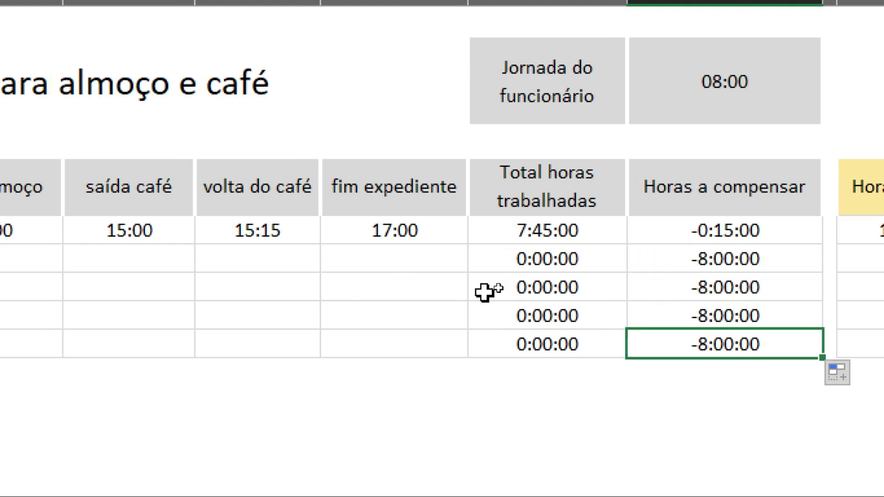
pyautogui.click(568, 262)
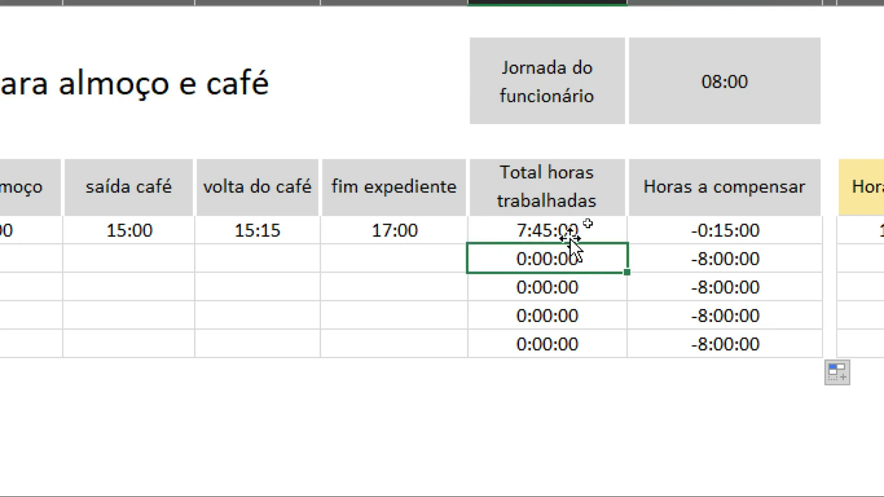
# Sum the hours to compensate in J11 with =SOMA(J5:J9) and check the daily values it adds
pyautogui.click(729, 86)
pyautogui.click(719, 257)
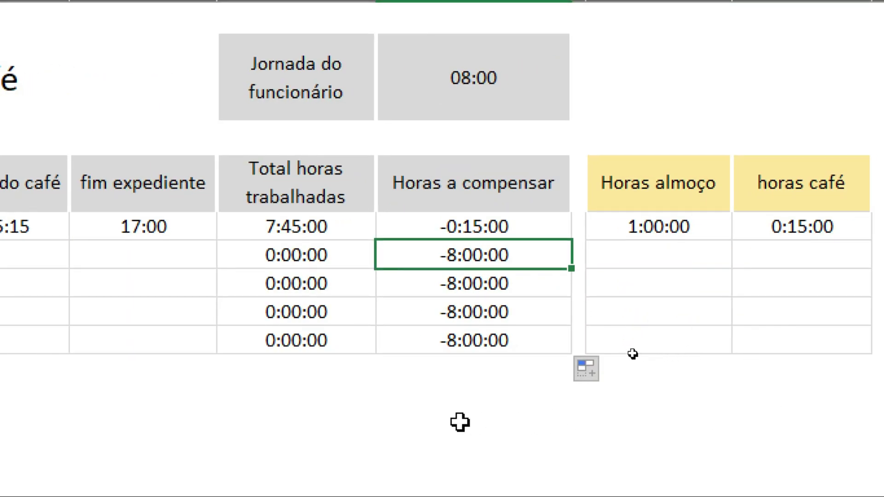
pyautogui.click(258, 396)
pyautogui.click(449, 394)
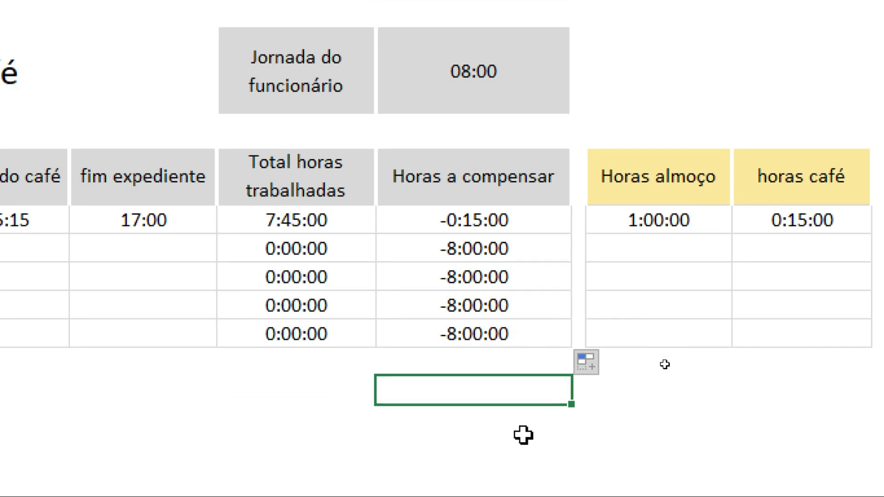
pyautogui.write('=soma')
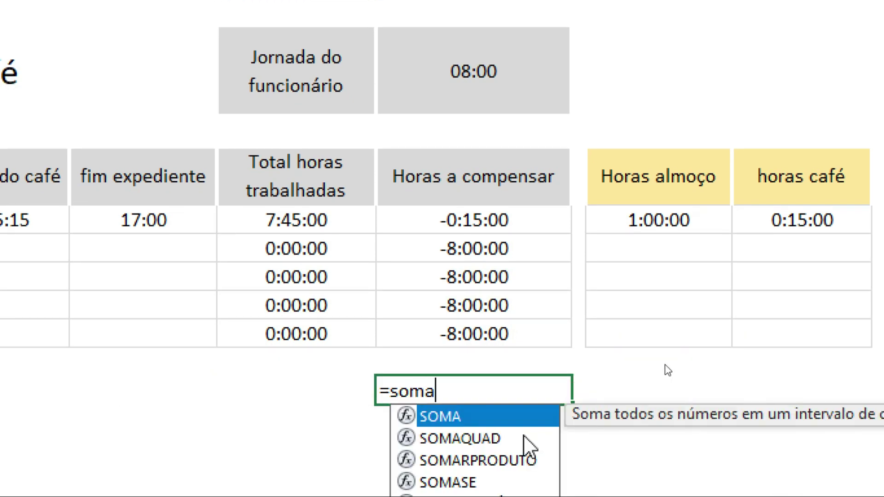
pyautogui.write('(')
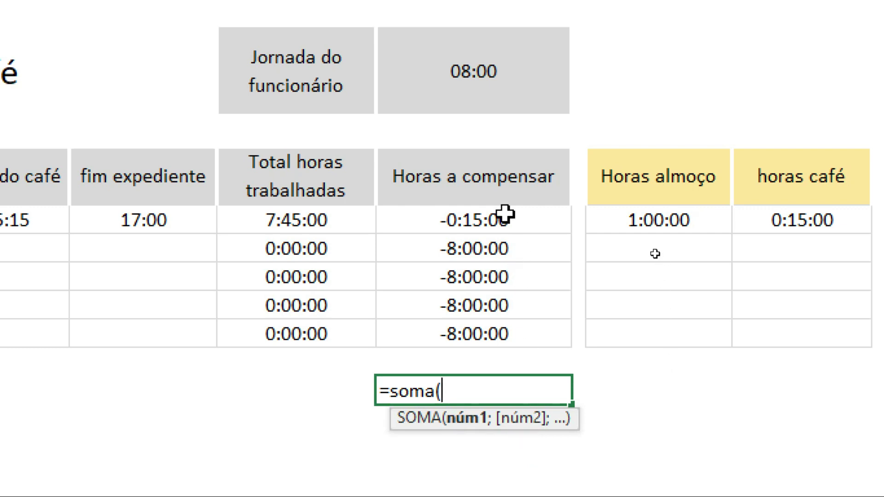
pyautogui.moveTo(507, 215); pyautogui.dragTo(485, 329)
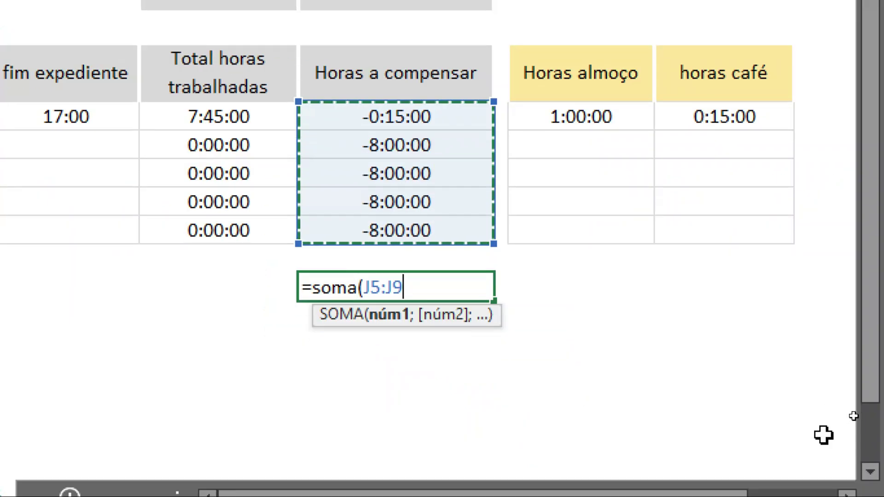
pyautogui.write(')')
pyautogui.press('Return')
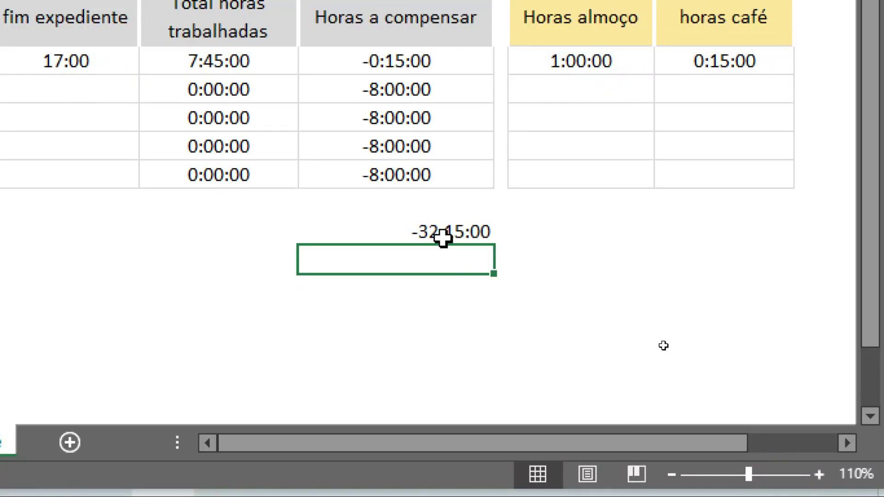
pyautogui.click(443, 236)
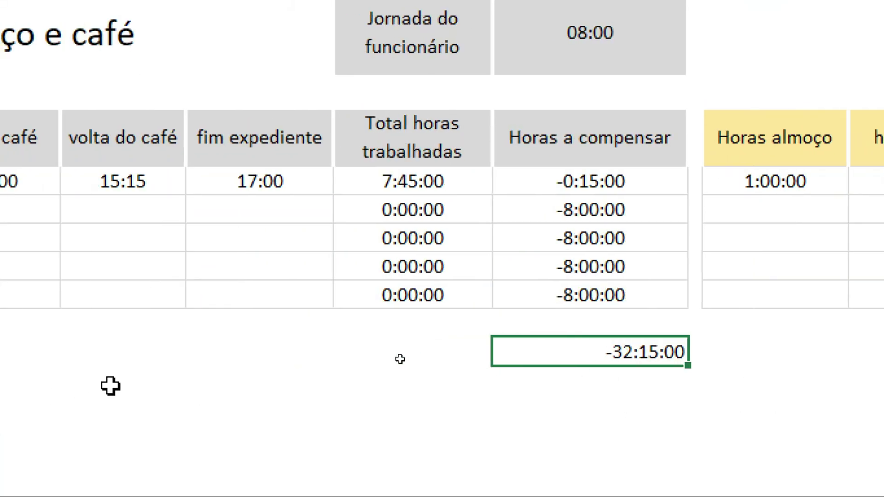
pyautogui.click(640, 237)
pyautogui.click(623, 297)
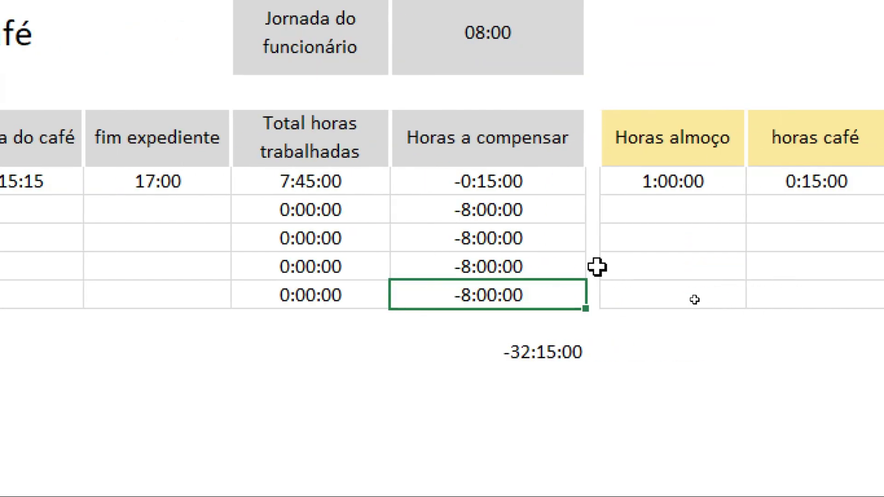
pyautogui.click(539, 211)
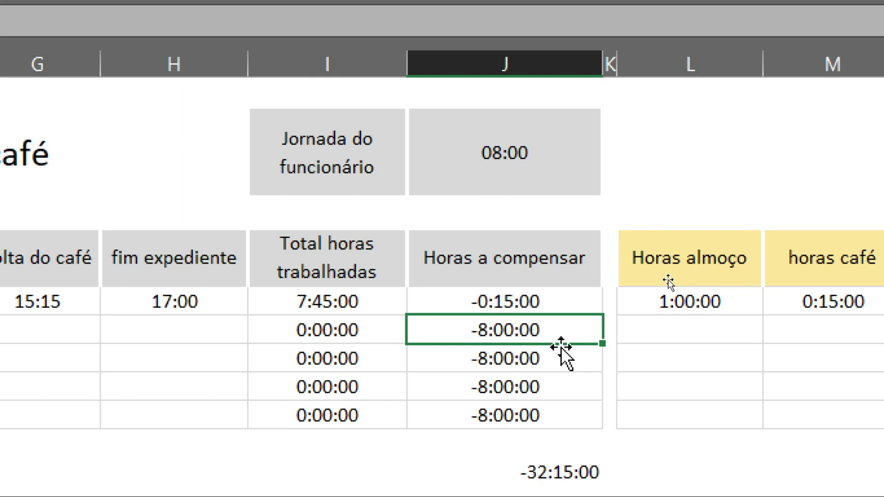
# Edit the hours to compensate formula in J5, inserting a SE function with the test B5="" before I5-$J$2
pyautogui.click(537, 299)
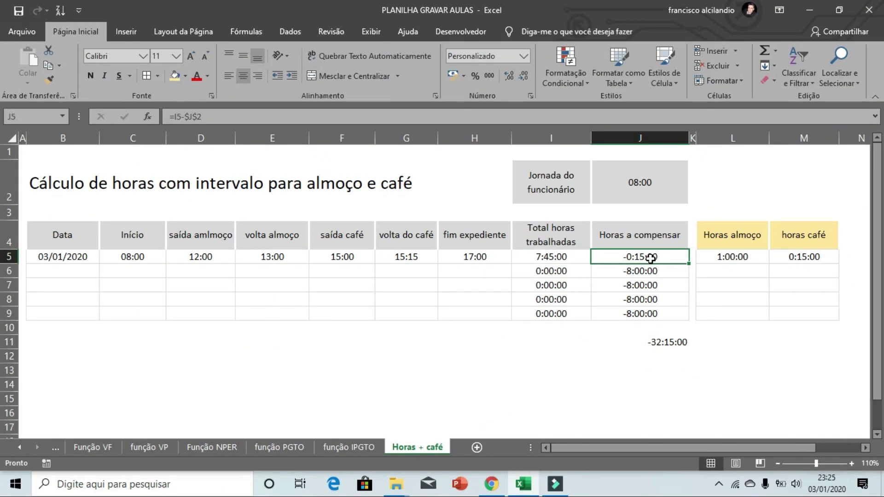
pyautogui.doubleClick(651, 257)
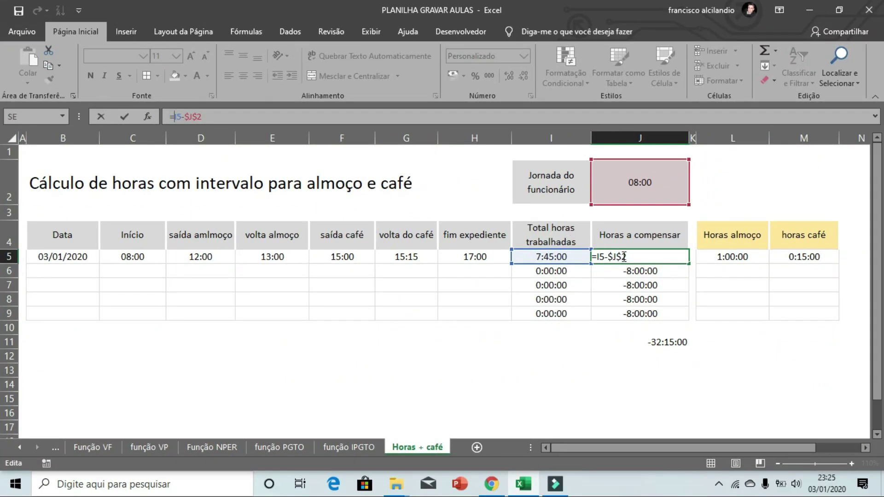
pyautogui.click(596, 257)
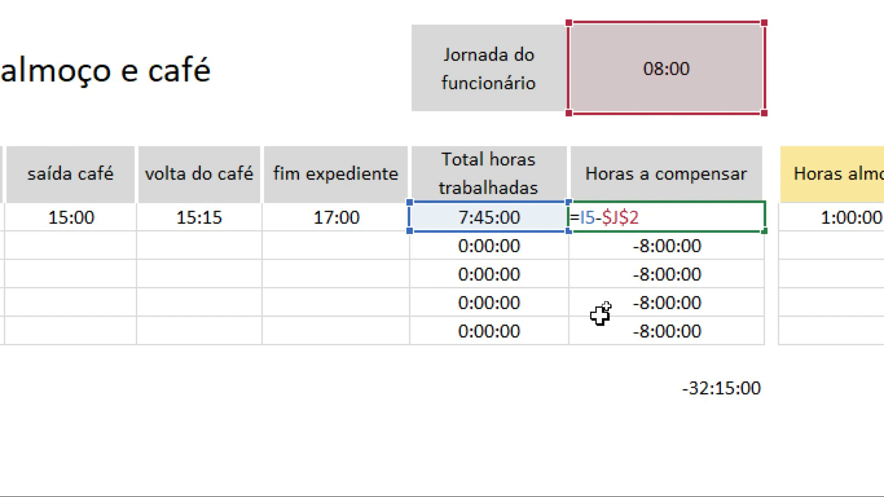
pyautogui.write('se(')
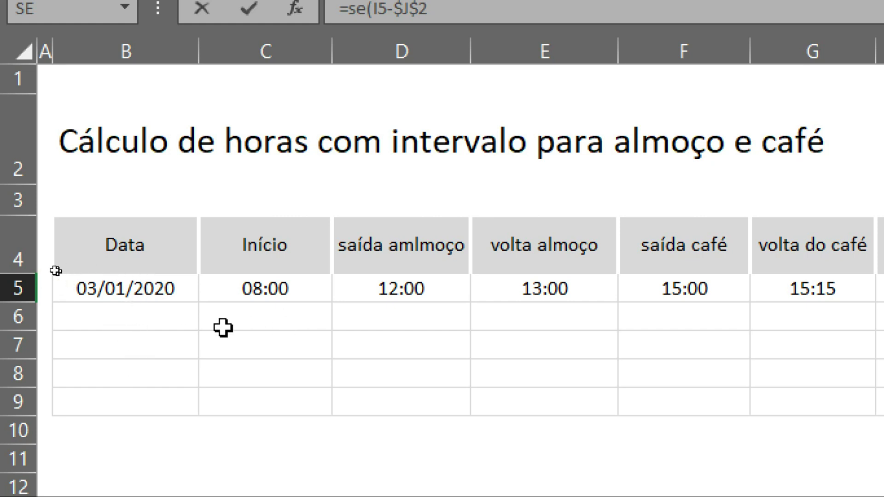
pyautogui.click(170, 283)
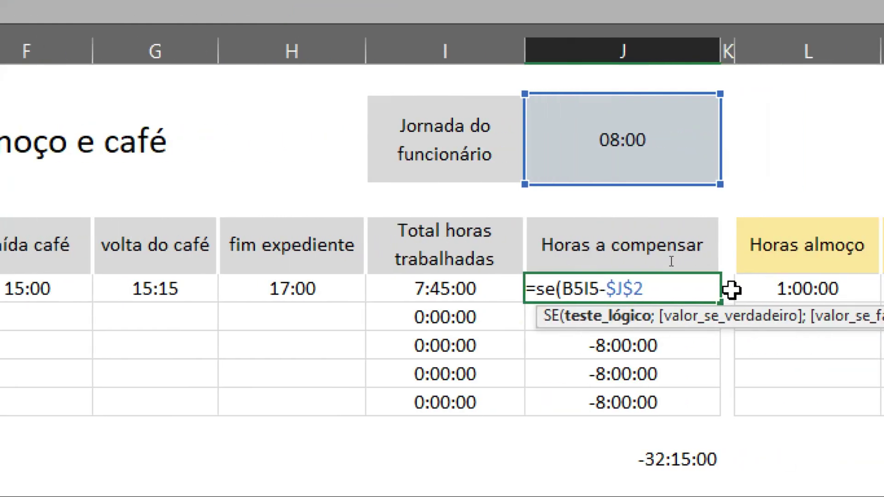
pyautogui.write('=')
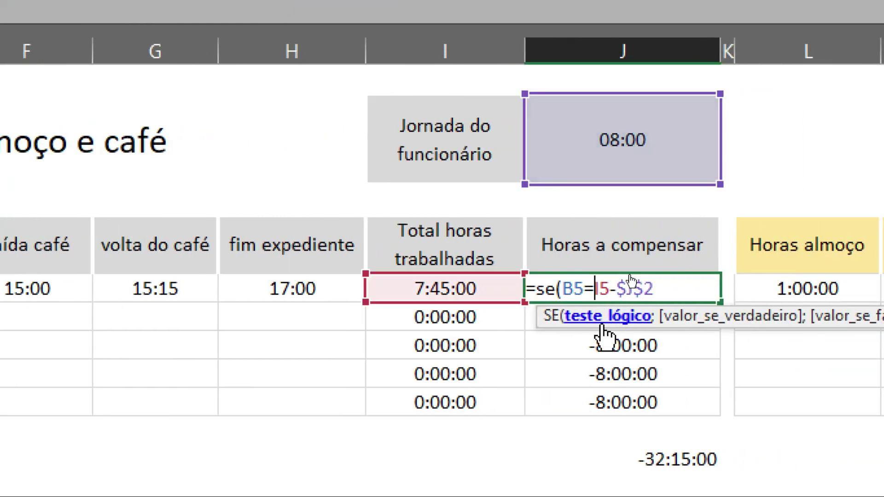
pyautogui.write('"')
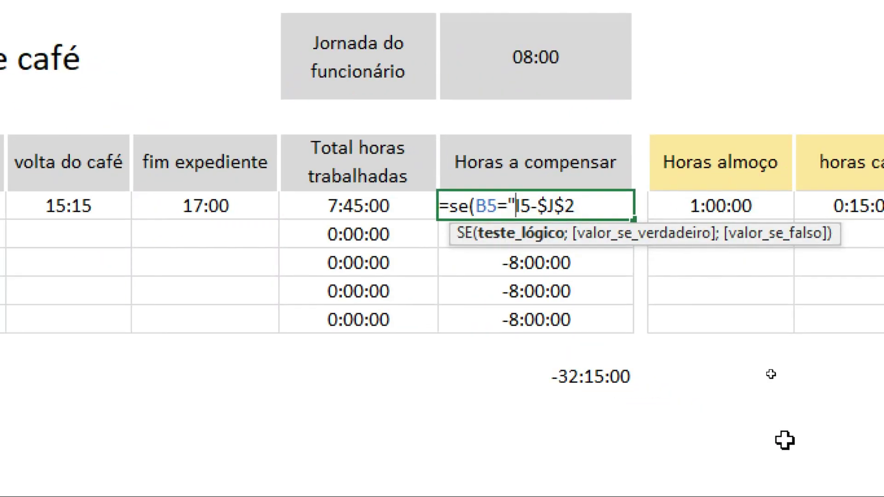
pyautogui.write('"')
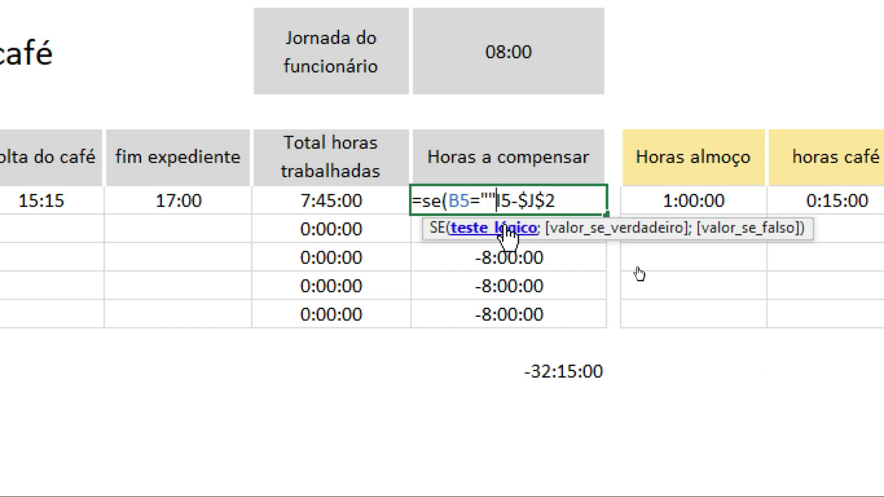
# Complete the J5 formula as =SE(B5="";0;I5-$J$2) so days without a date return 0
pyautogui.write(';')
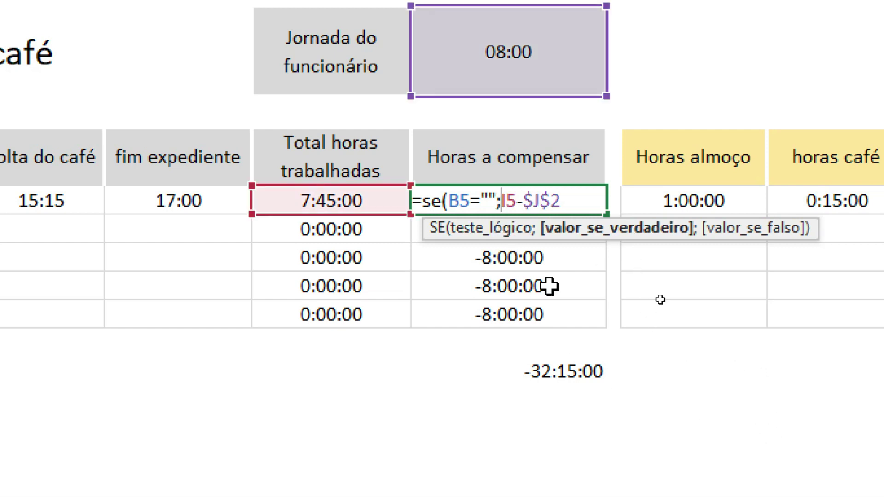
pyautogui.write('0')
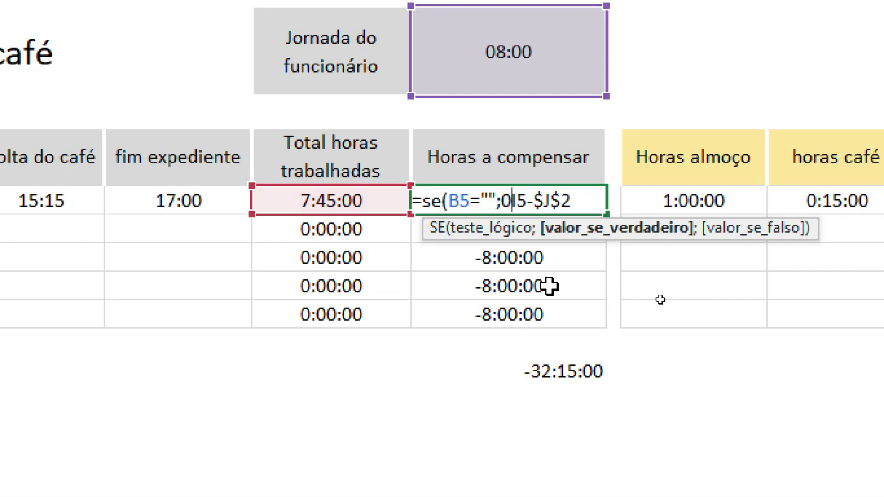
pyautogui.press('BackSpace')
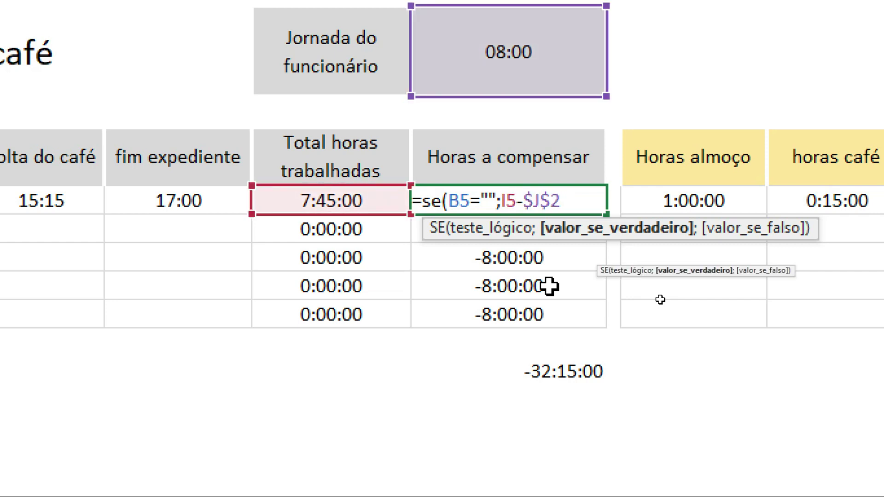
pyautogui.write('""')
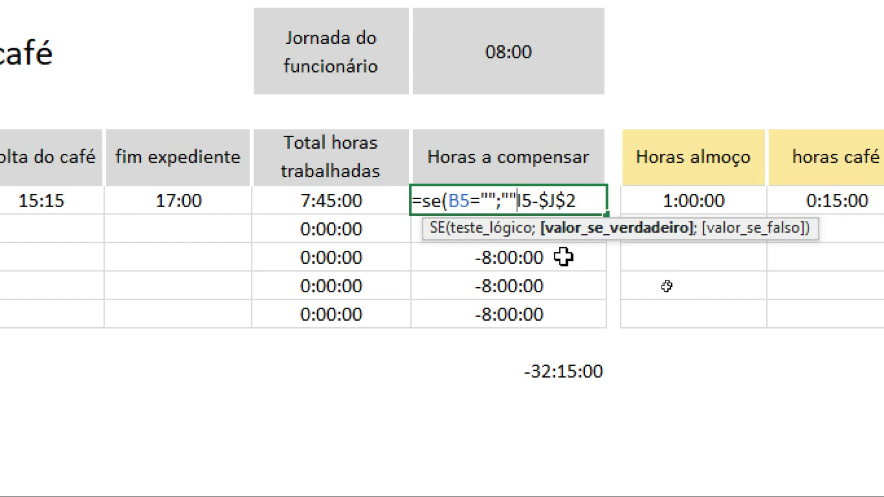
pyautogui.press('BackSpace')
pyautogui.press('BackSpace')
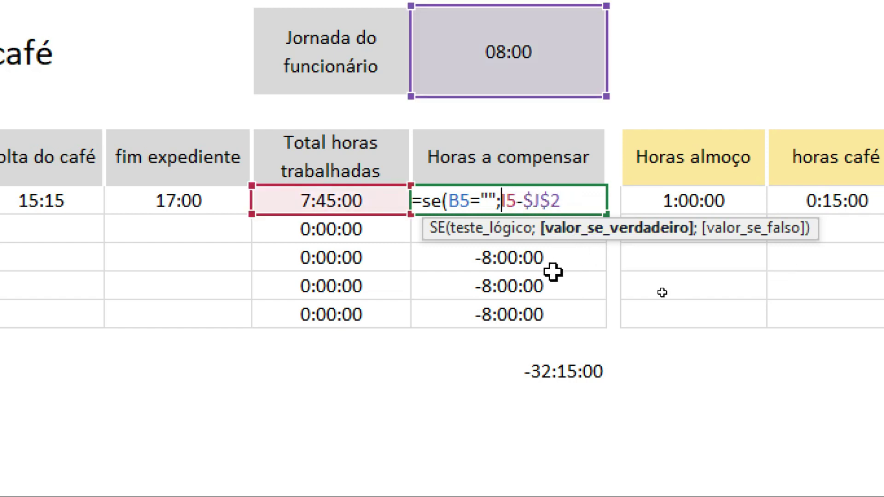
pyautogui.write('0')
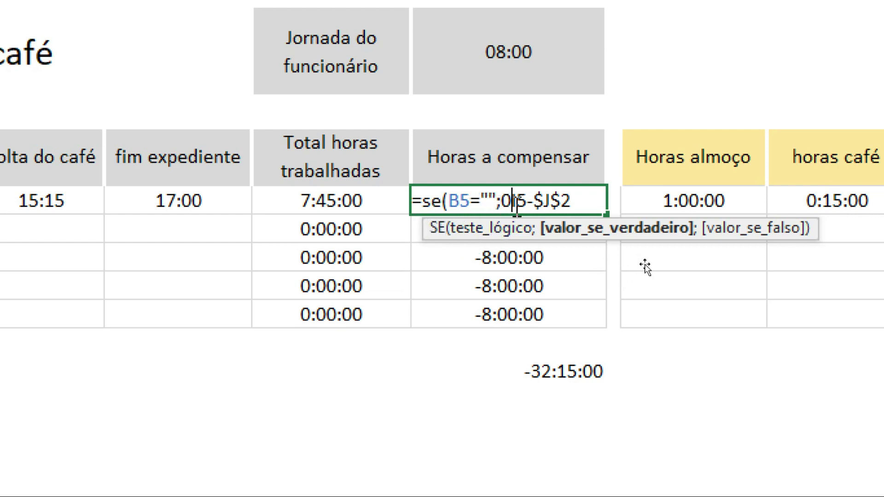
pyautogui.write(';')
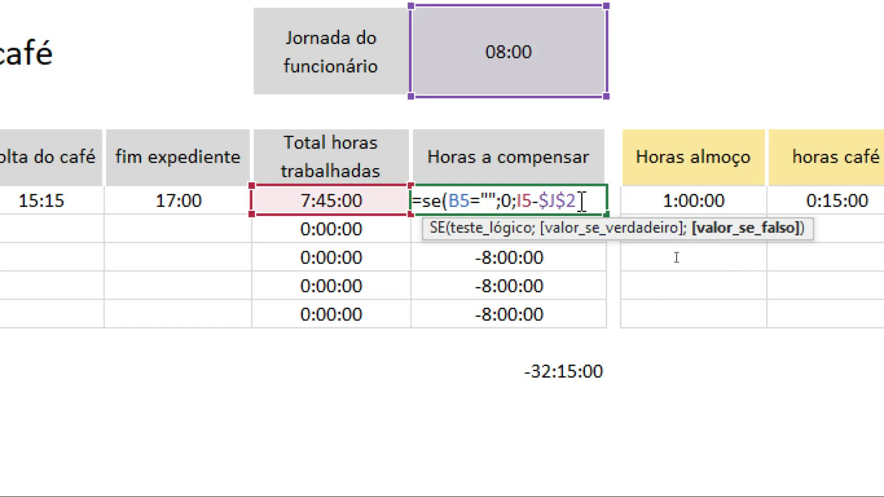
pyautogui.write(')')
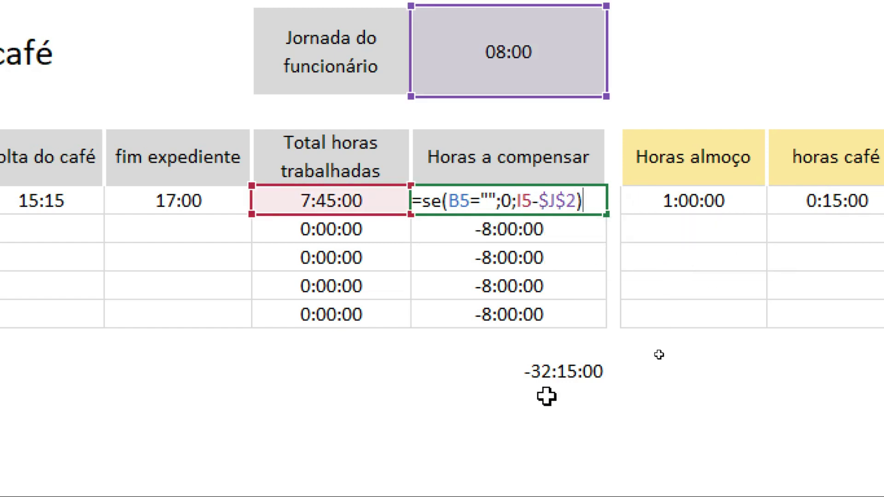
pyautogui.press('Return')
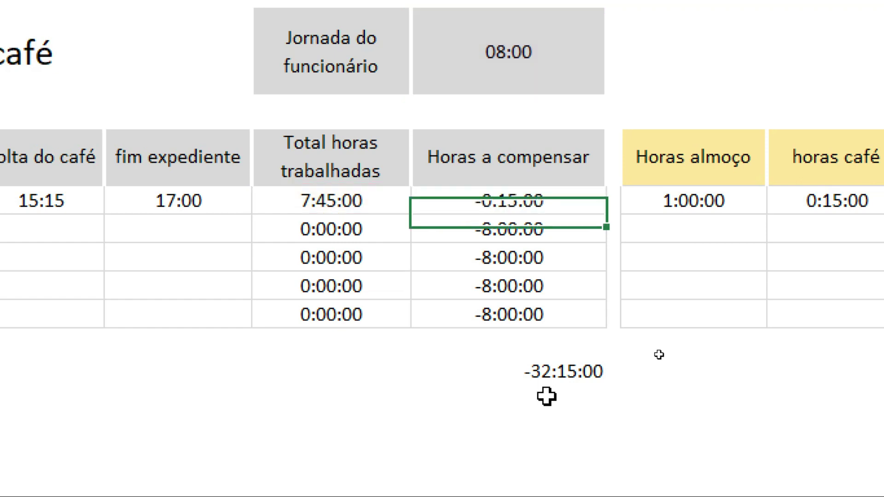
# Fill the conditional hours to compensate formula from J5 down to J9 and check the copied cells and the J11 total
pyautogui.click(557, 202)
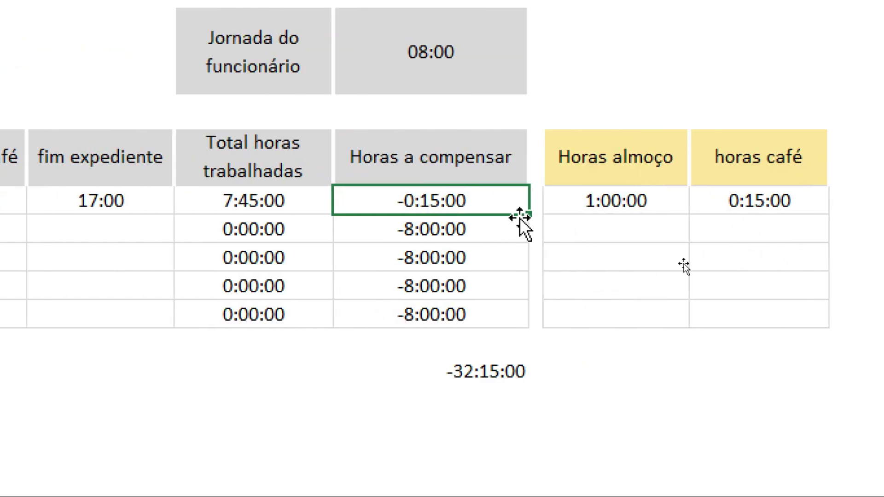
pyautogui.moveTo(529, 214); pyautogui.dragTo(502, 334)
pyautogui.click(650, 428)
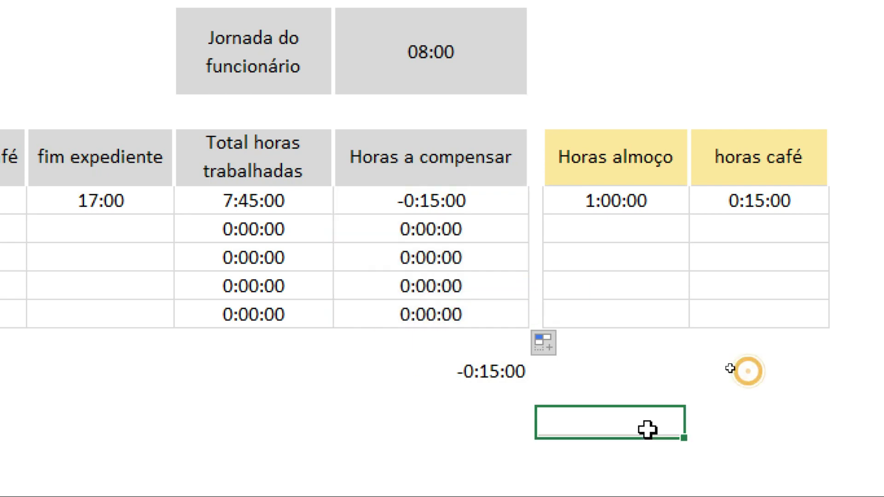
pyautogui.click(440, 233)
pyautogui.click(442, 288)
pyautogui.click(432, 317)
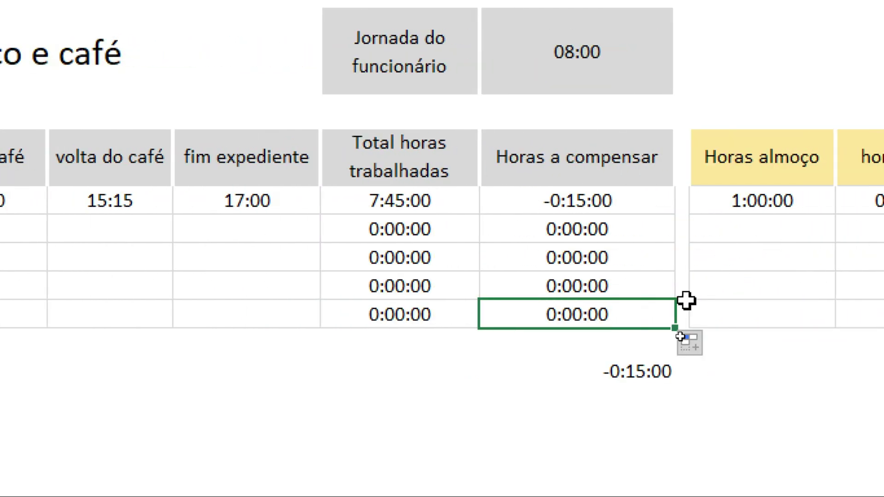
pyautogui.doubleClick(624, 370)
pyautogui.press('Return')
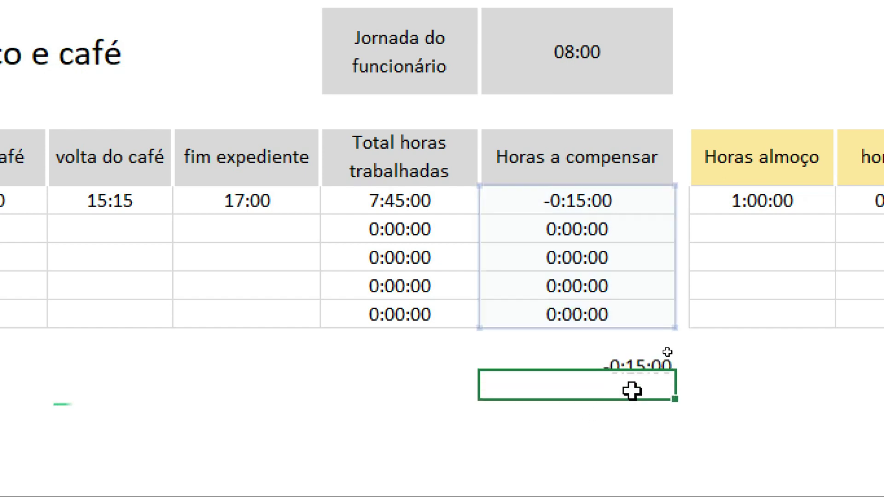
pyautogui.click(593, 175)
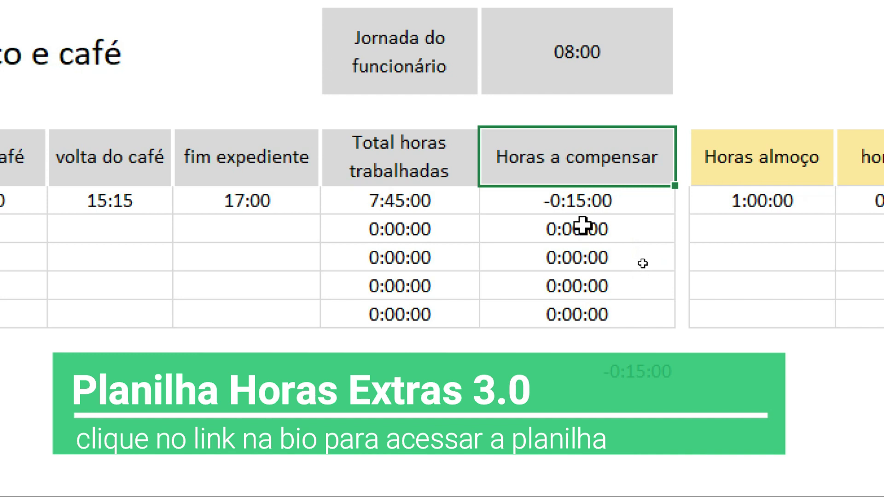
pyautogui.click(631, 371)
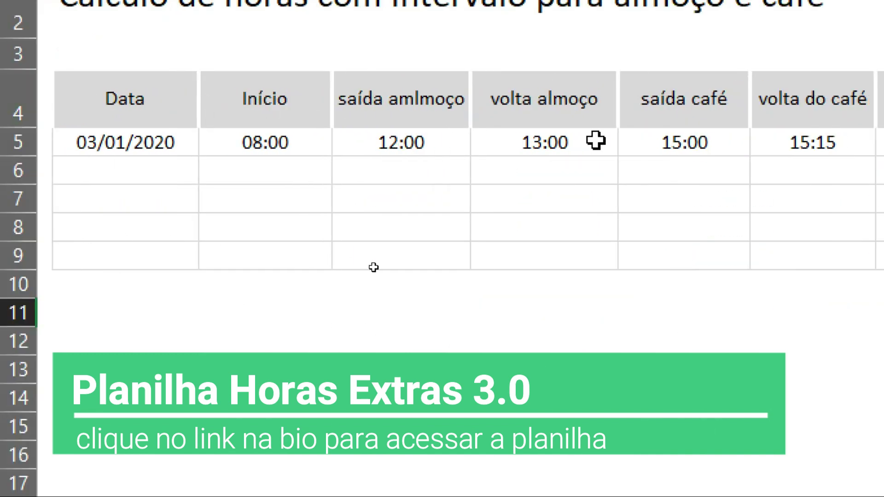
# Fill the lunch hours formula from L5 and the coffee hours formula from M5 down to row 9
pyautogui.click(567, 142)
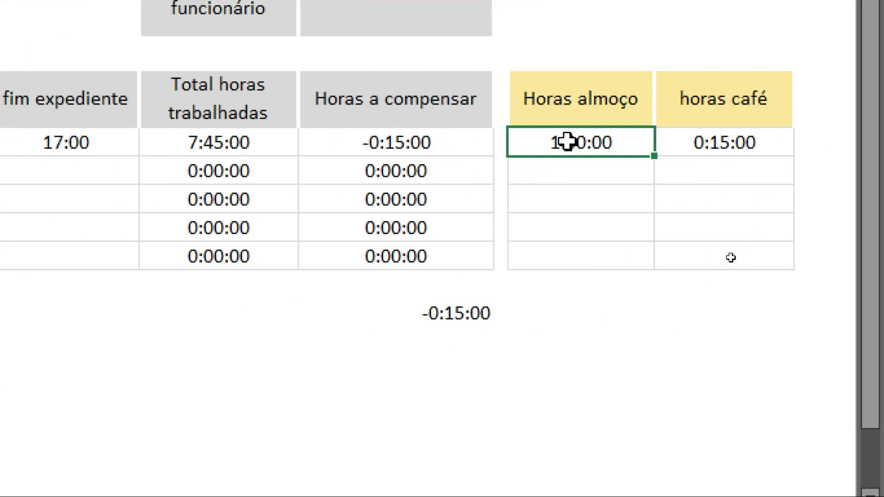
pyautogui.moveTo(643, 193); pyautogui.dragTo(629, 263)
pyautogui.click(779, 152)
pyautogui.moveTo(795, 162); pyautogui.dragTo(796, 163)
pyautogui.moveTo(796, 163); pyautogui.dragTo(795, 202)
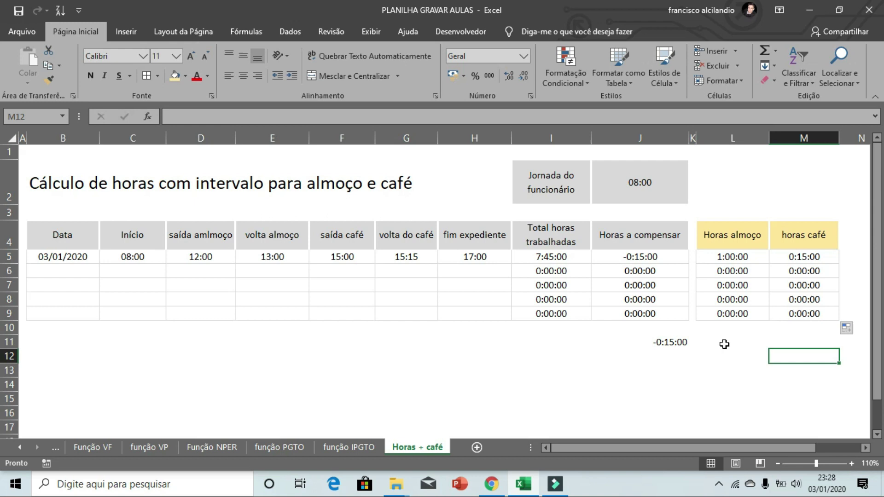